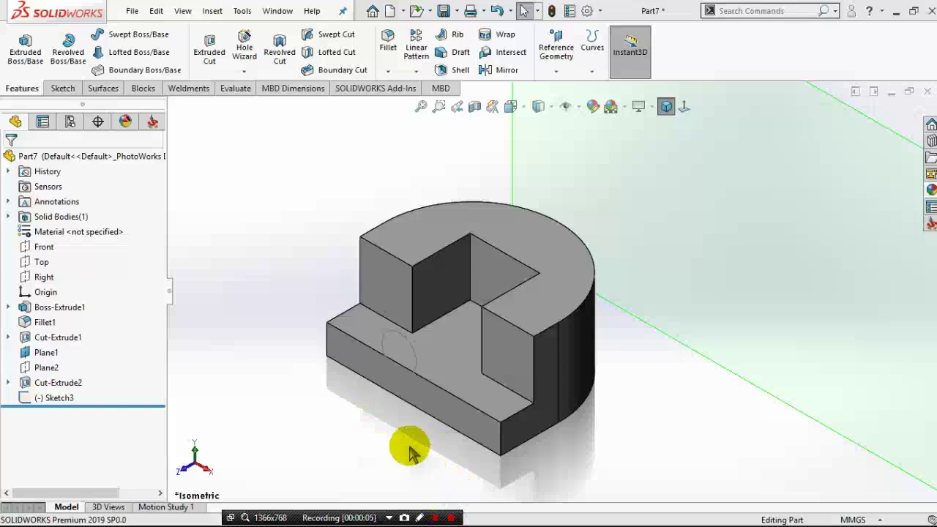
Step: Launch the Extruded Cut feature from the Features tab for Part7
left_click(209, 50)
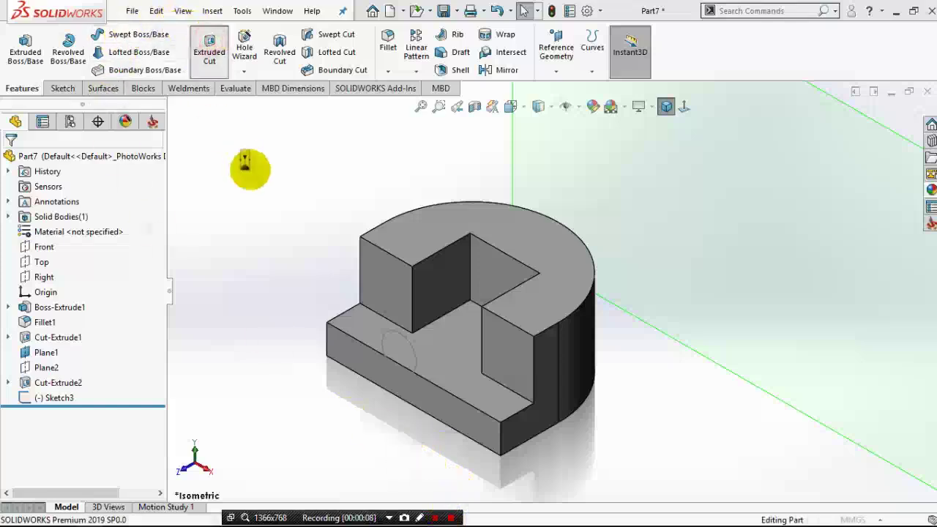
Step: Use Sketch3's circle as the cut profile, previewing a Blind 35.00 mm cut
left_click(387, 324)
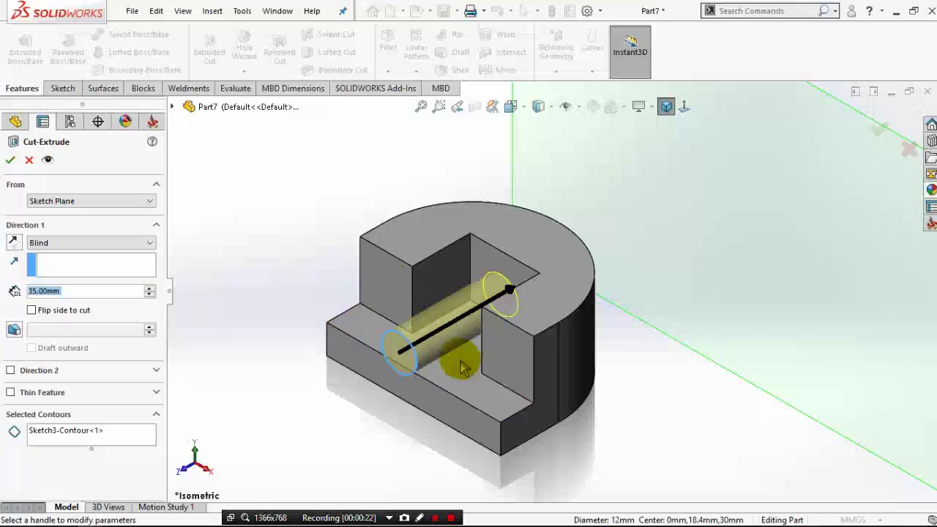
scroll(463, 368, "down", 2)
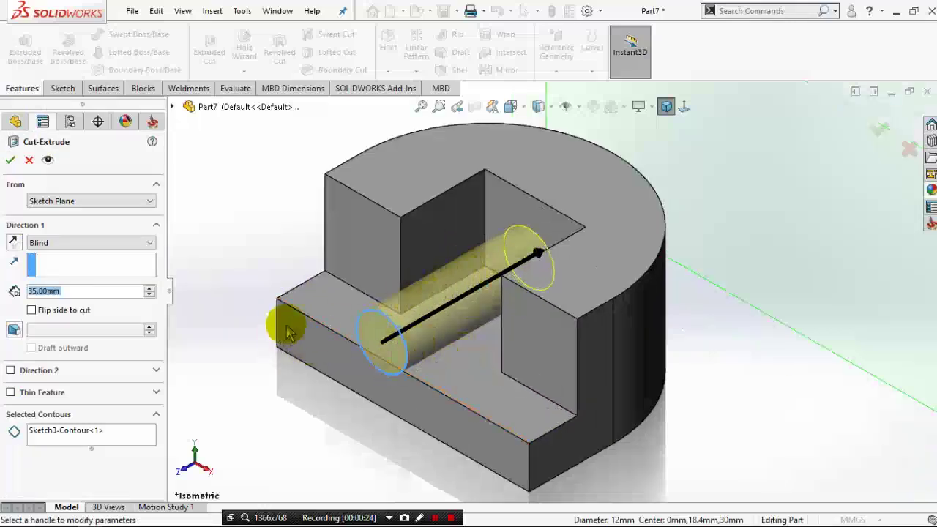
scroll(462, 278, "up", 2)
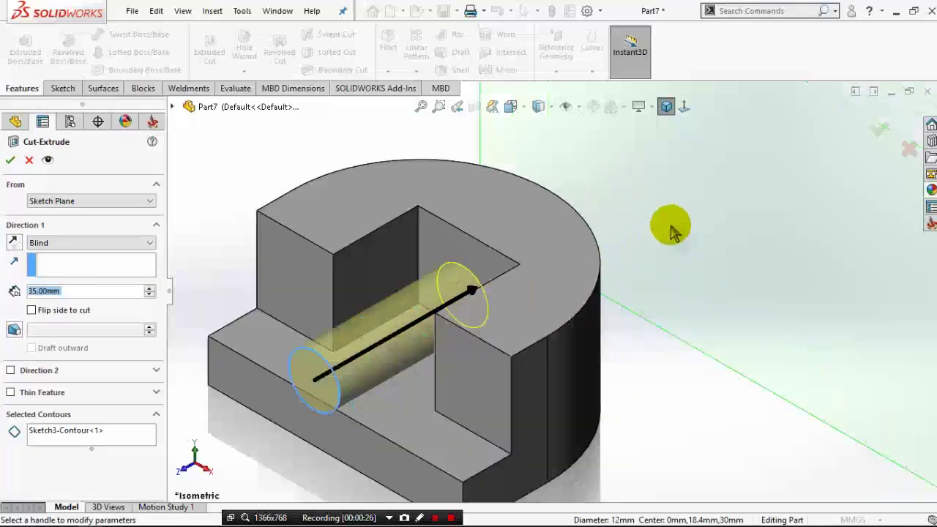
scroll(448, 279, "down", 1)
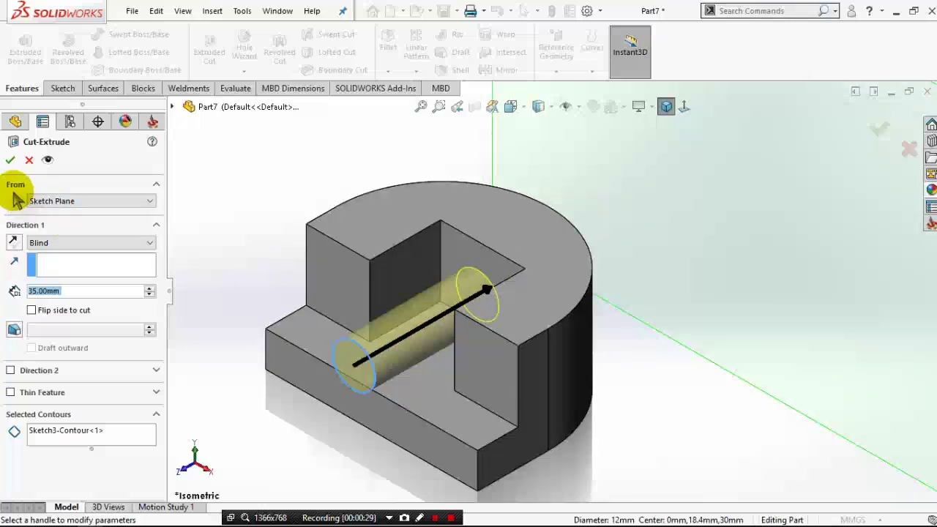
Step: Keep the cut starting at the Sketch Plane, then review the start options again
left_click(47, 202)
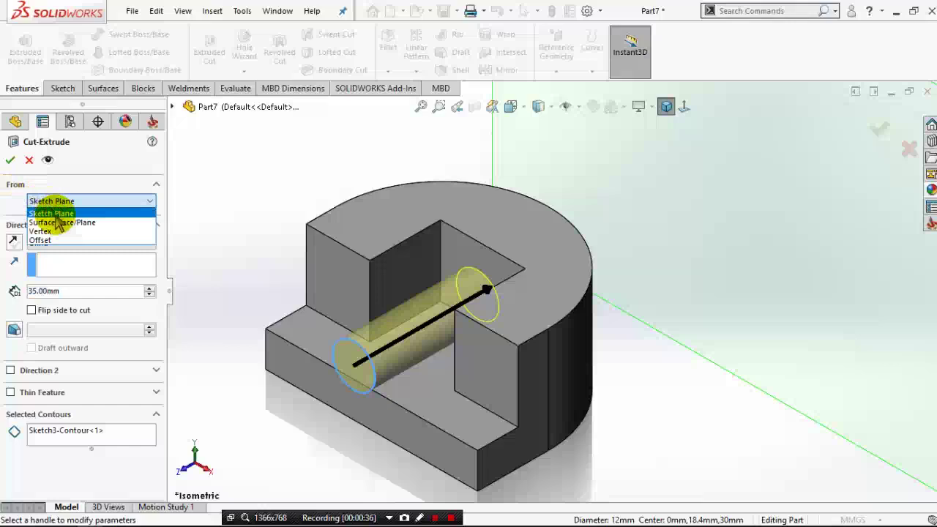
left_click(52, 214)
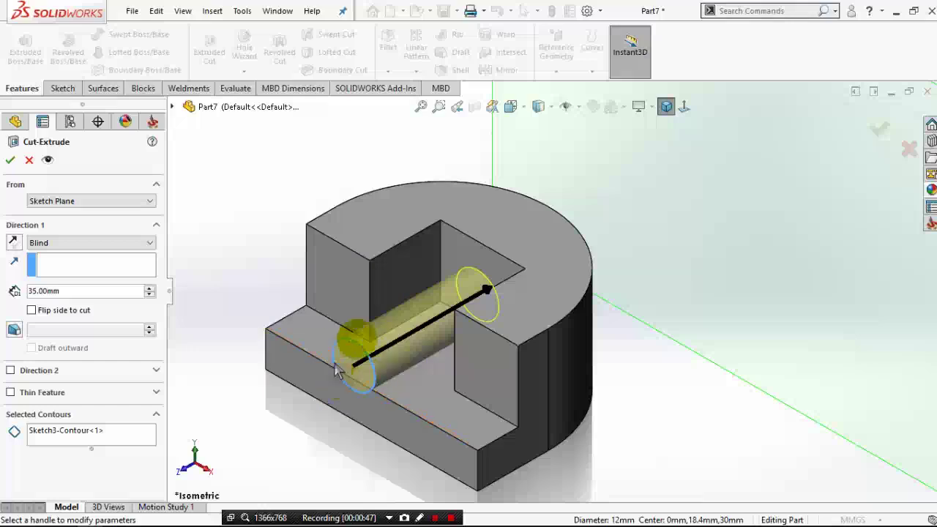
left_click(116, 206)
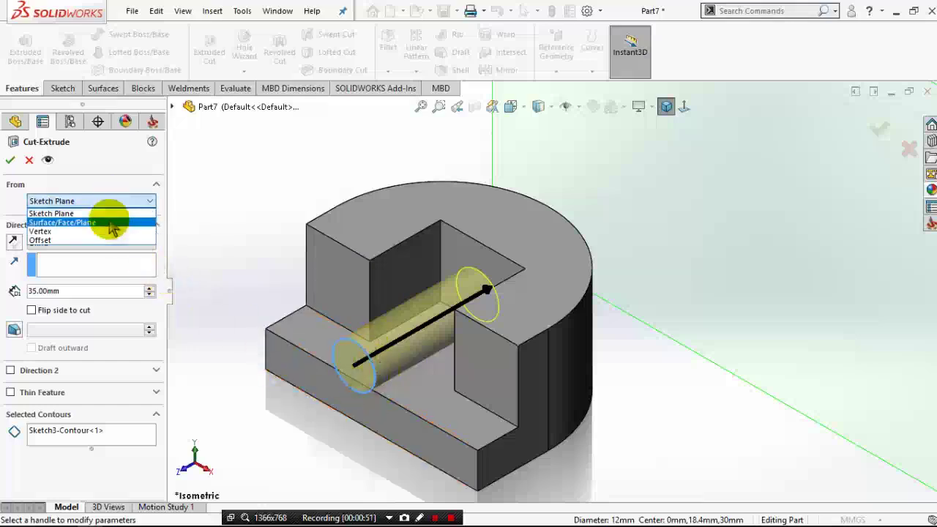
Step: Try the slot's inner wall face and Plane1 as the cut start, then switch From to Vertex
left_click(111, 223)
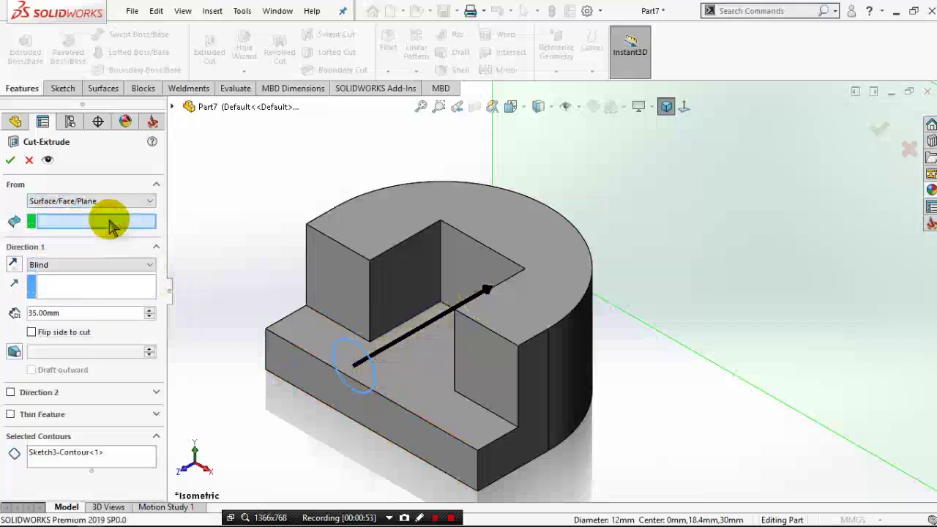
left_click(473, 370)
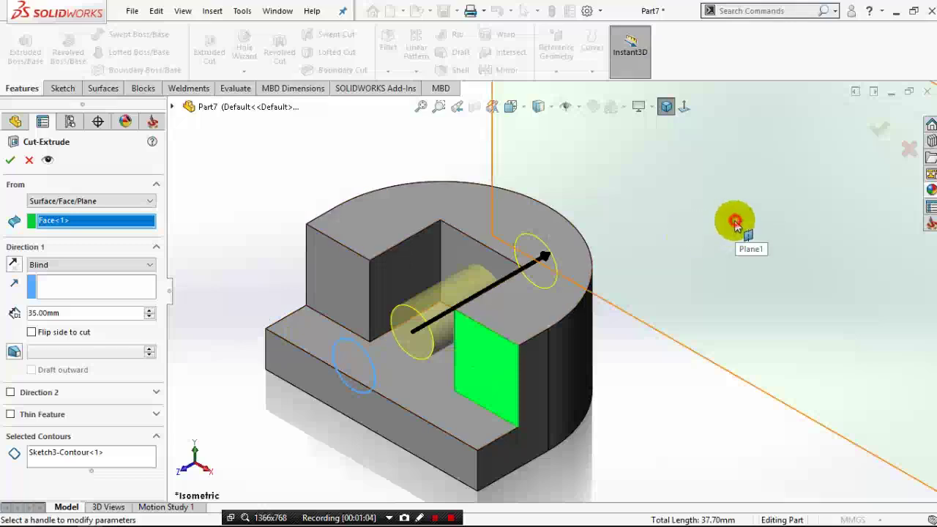
left_click(736, 220)
scroll(650, 269, "up", 3)
scroll(650, 270, "down", 2)
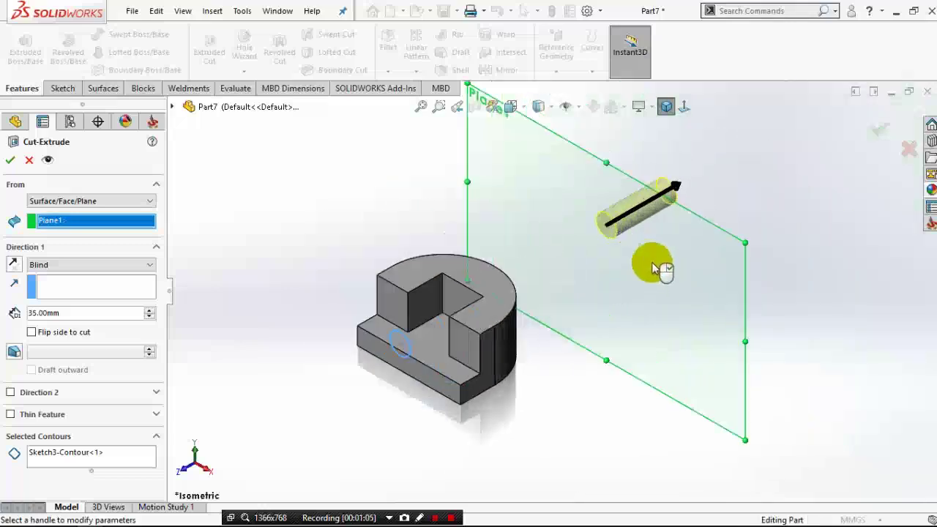
scroll(655, 262, "down", 2)
scroll(431, 281, "down", 2)
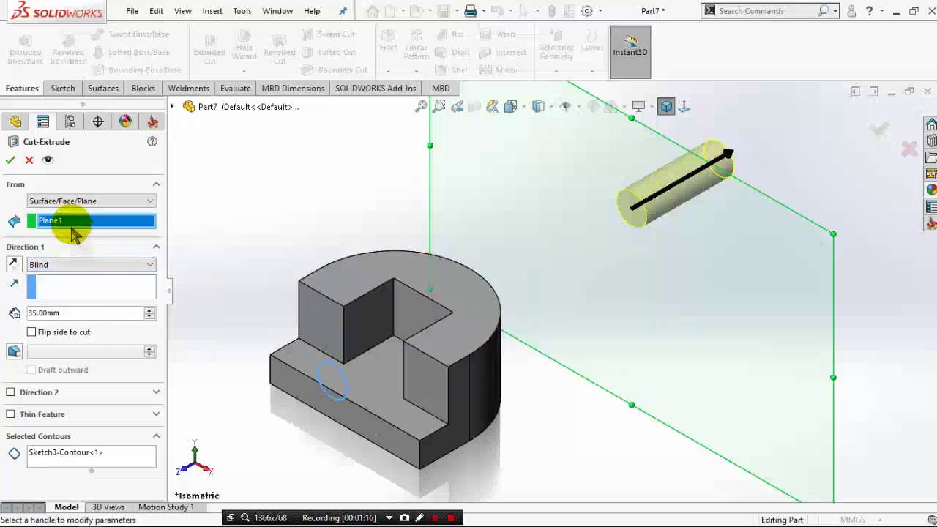
left_click(70, 202)
left_click(77, 232)
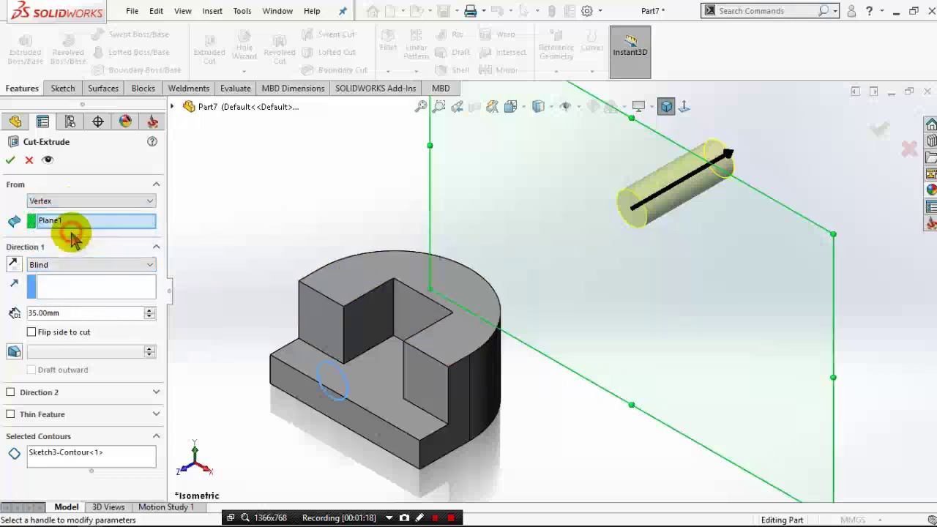
Step: Pick the block's top corner vertex as start, then try a 5 mm Offset start
left_click(344, 307)
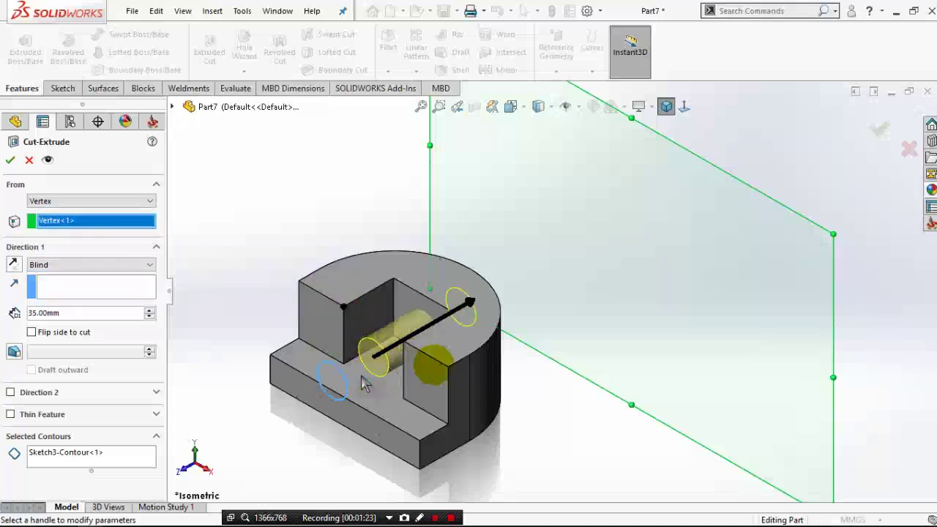
scroll(397, 366, "down", 2)
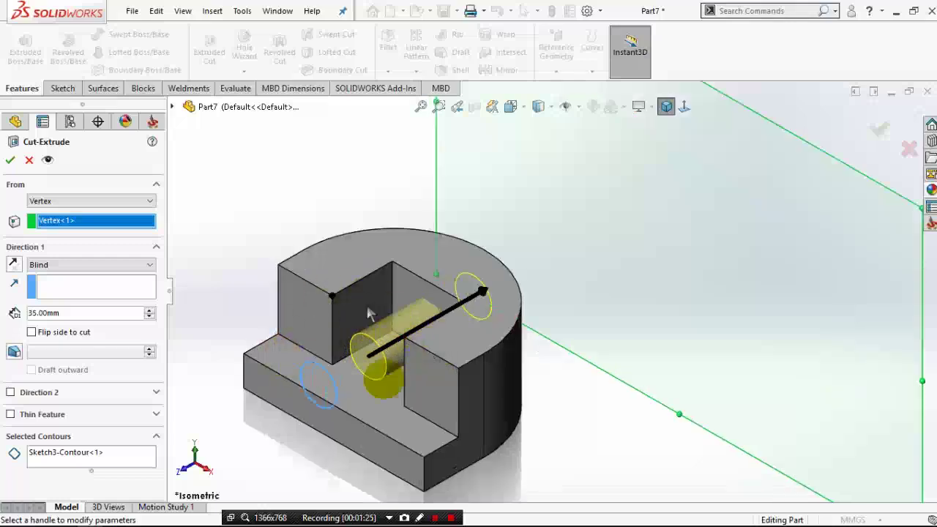
left_click(109, 202)
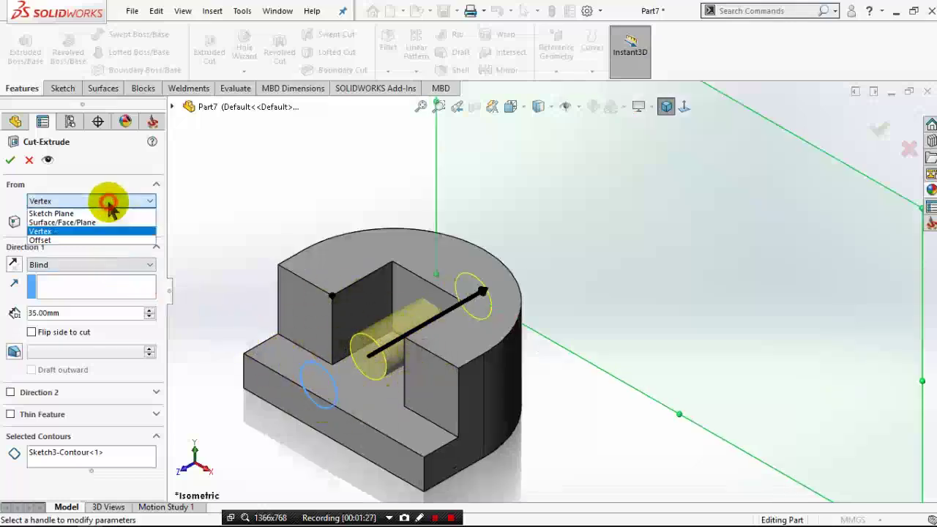
left_click(98, 239)
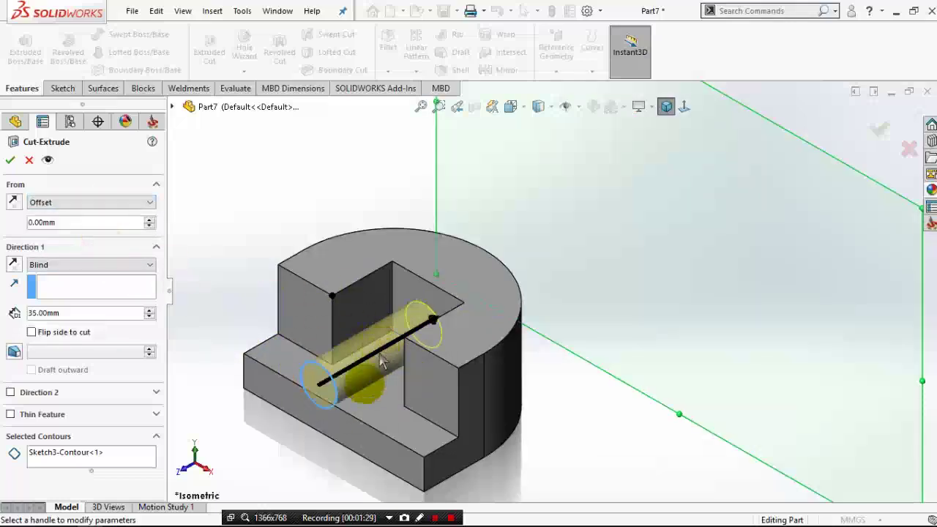
scroll(364, 375, "down", 1)
scroll(364, 375, "down", 1)
left_click_drag(99, 223, 2, 220)
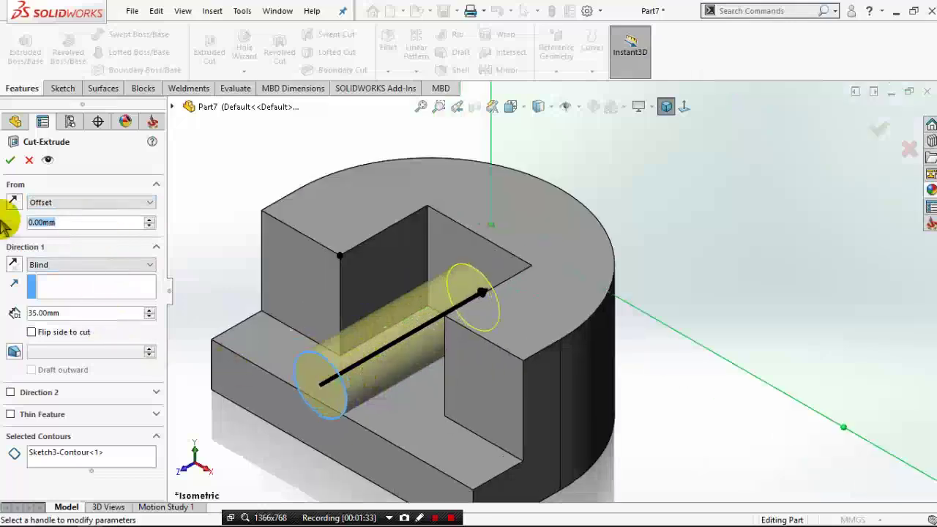
type("5")
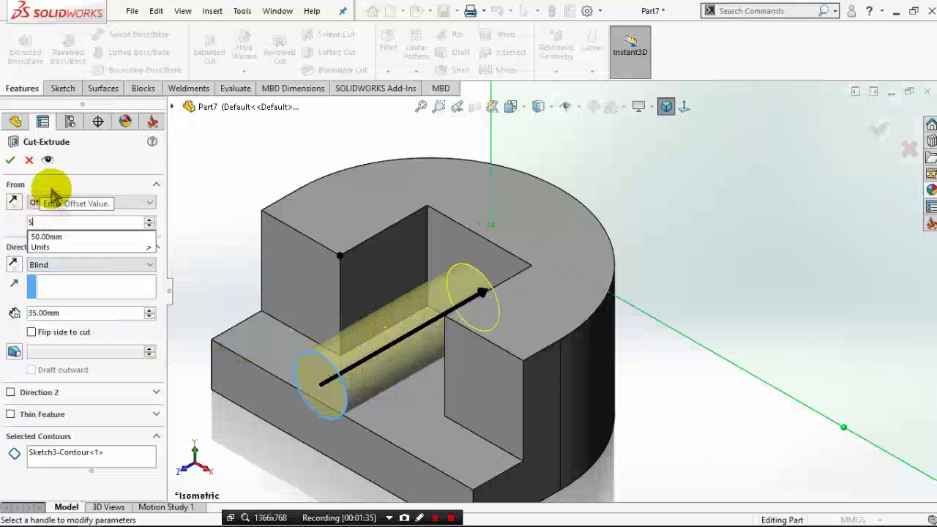
left_click(52, 184)
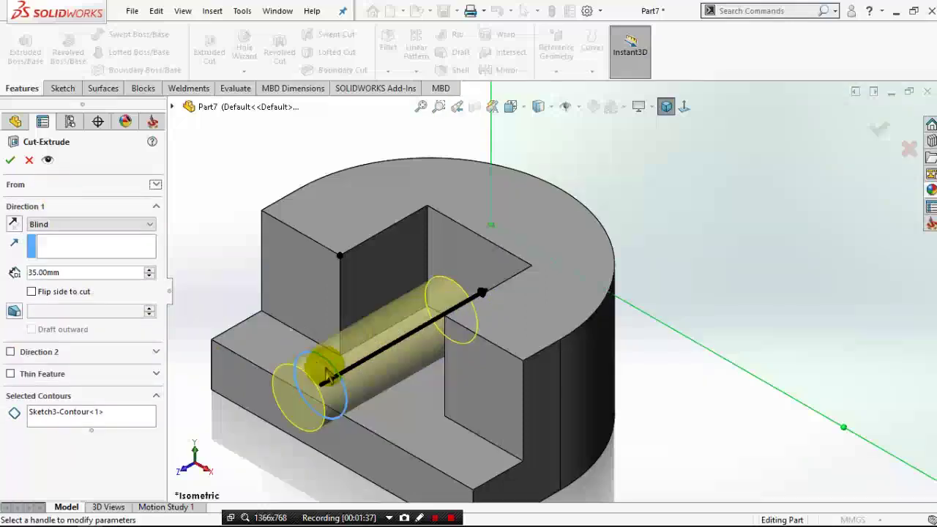
Step: Reverse the cut direction out of the part and set From back to Sketch Plane
left_click(13, 224)
scroll(430, 446, "up", 2)
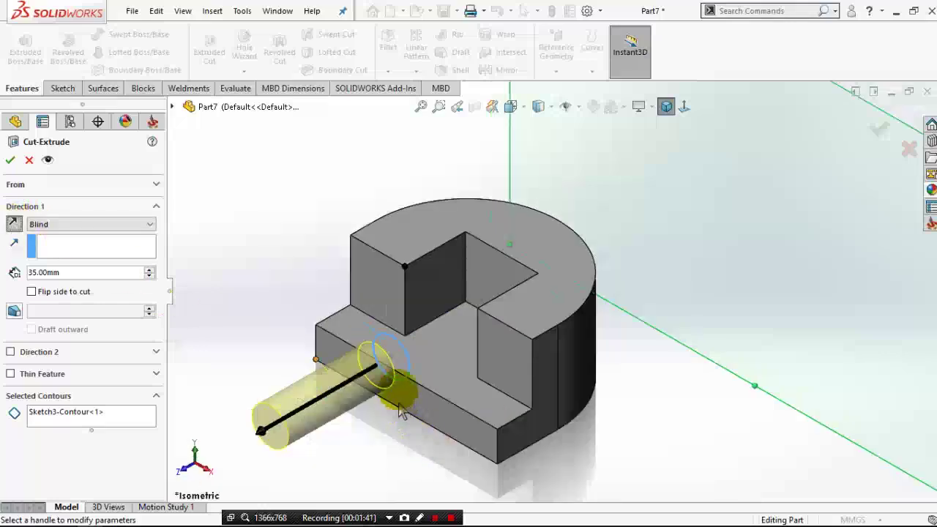
scroll(383, 387, "down", 2)
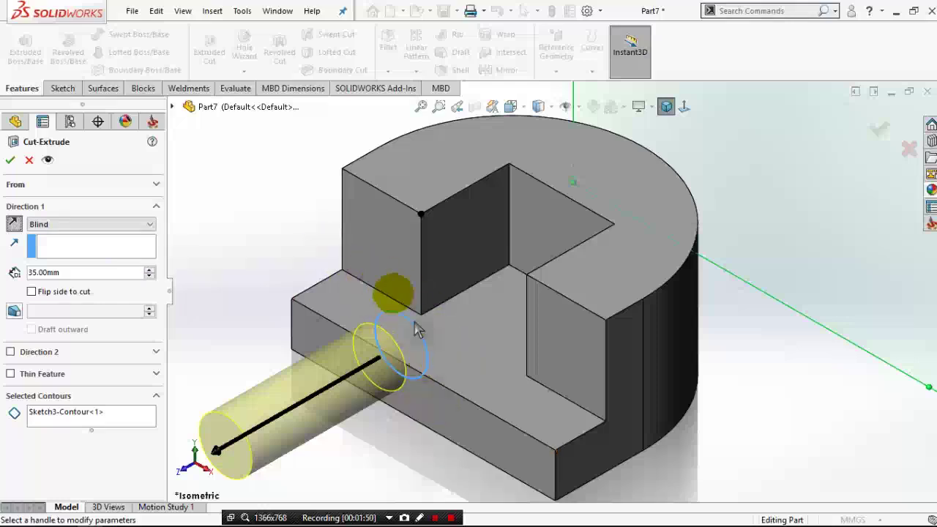
left_click(155, 183)
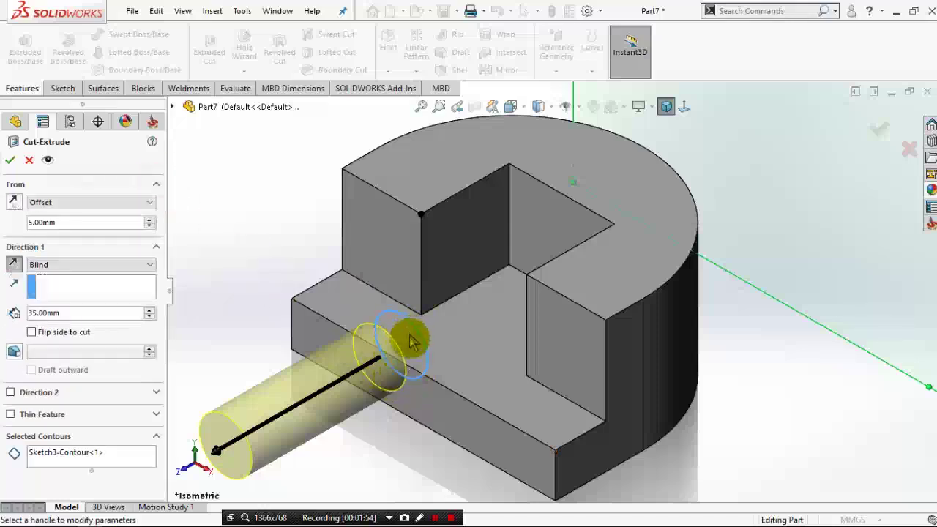
left_click(68, 208)
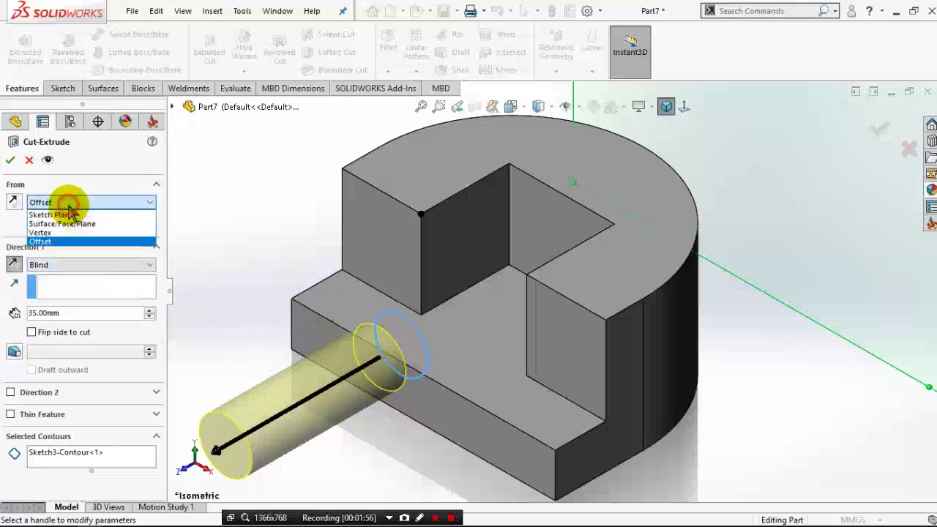
left_click(69, 214)
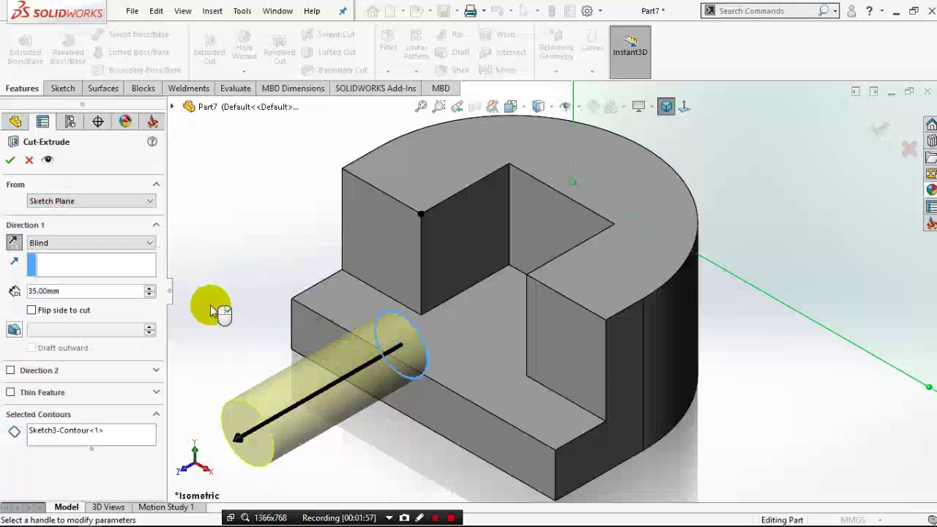
Step: Keep the Blind end condition while flipping the cut direction back into the part
left_click(62, 245)
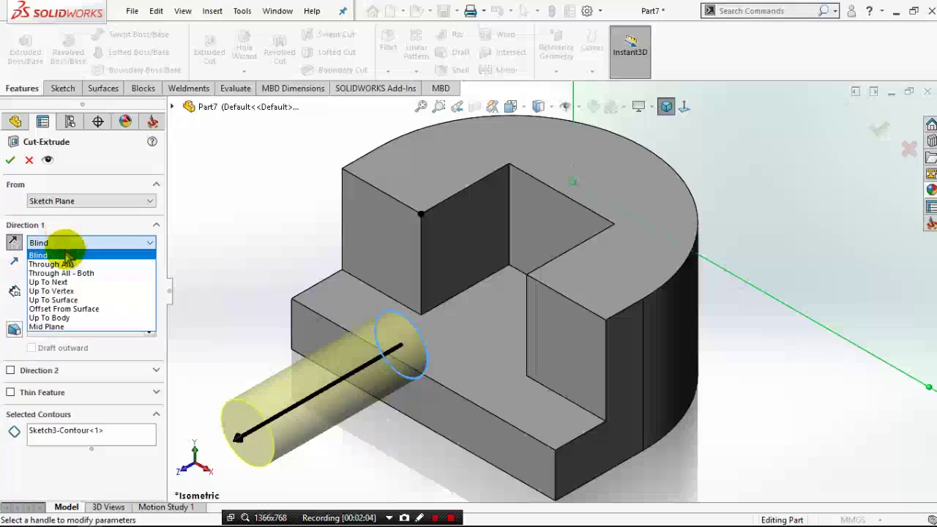
left_click(67, 255)
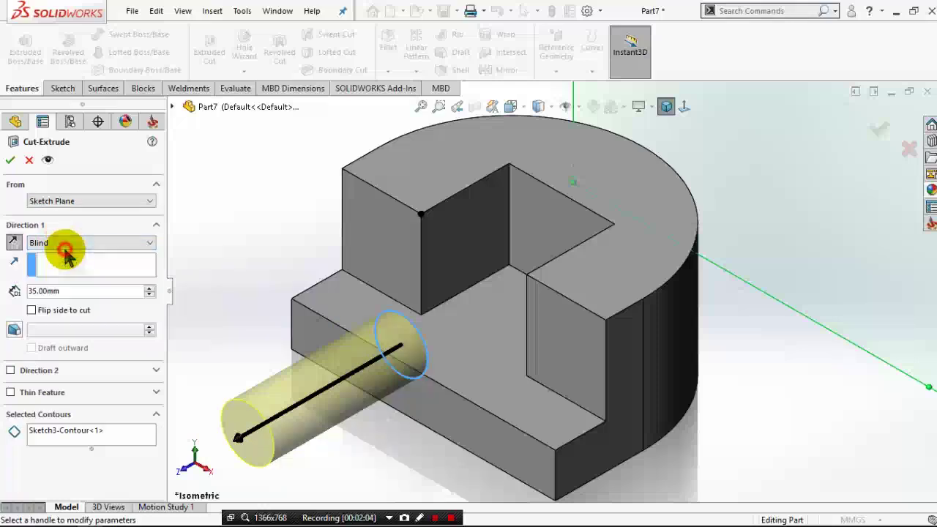
left_click(14, 244)
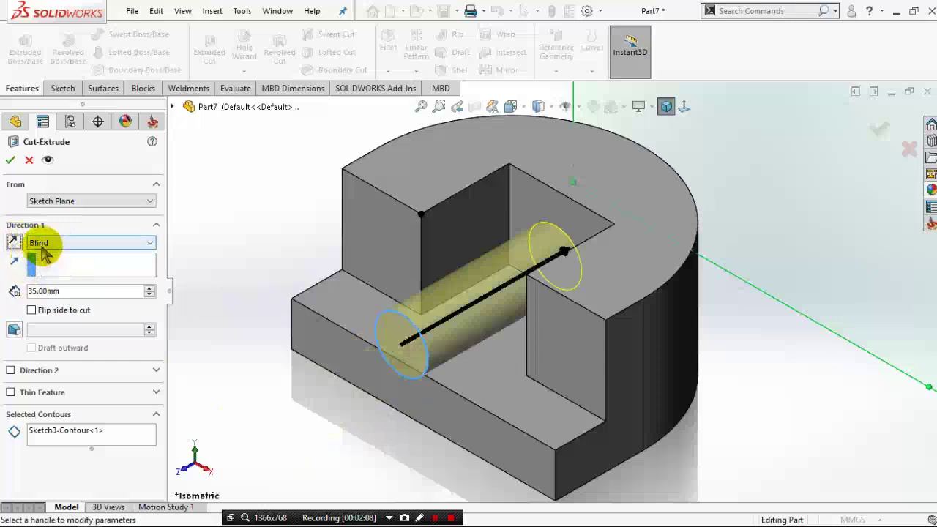
left_click(45, 244)
left_click(13, 248)
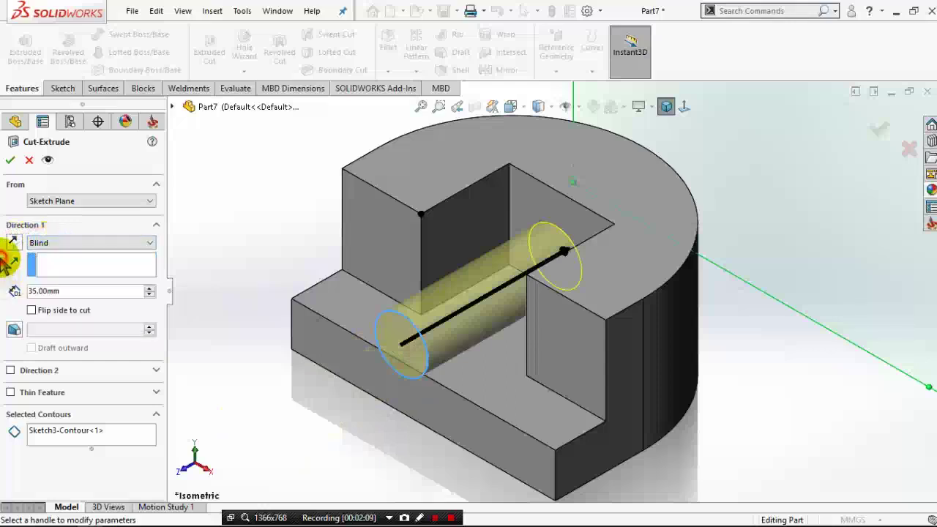
left_click(70, 291)
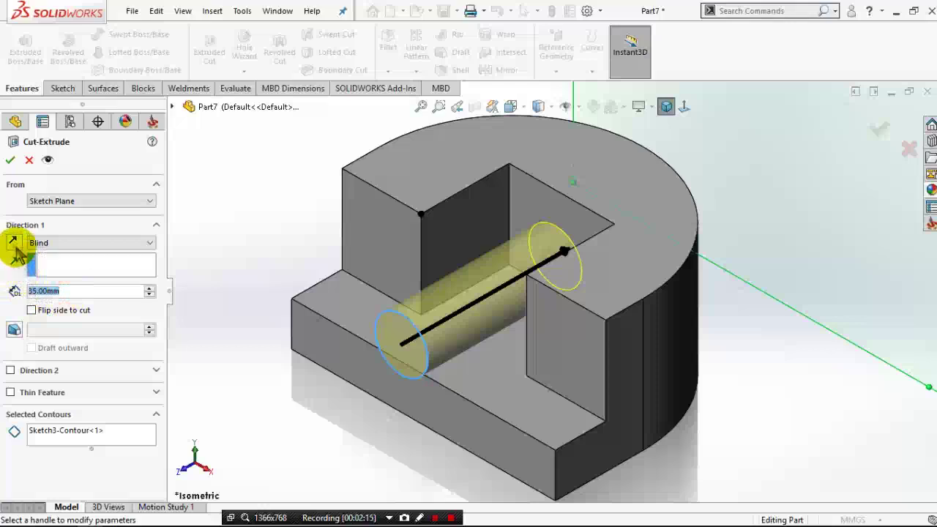
Step: Reverse the cut to point away from the part and set the end condition to Through All
left_click(14, 243)
left_click(14, 243)
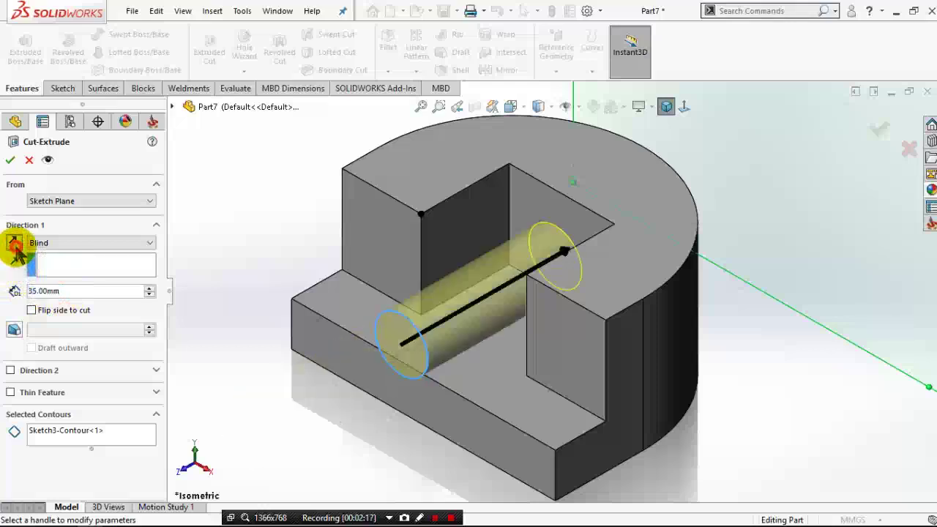
left_click(14, 243)
left_click(14, 244)
left_click(14, 243)
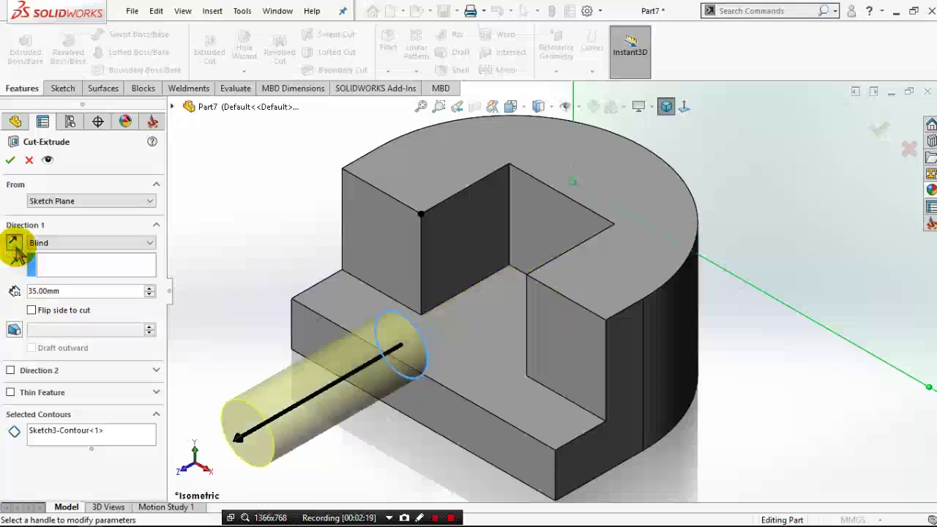
left_click(48, 243)
left_click(49, 264)
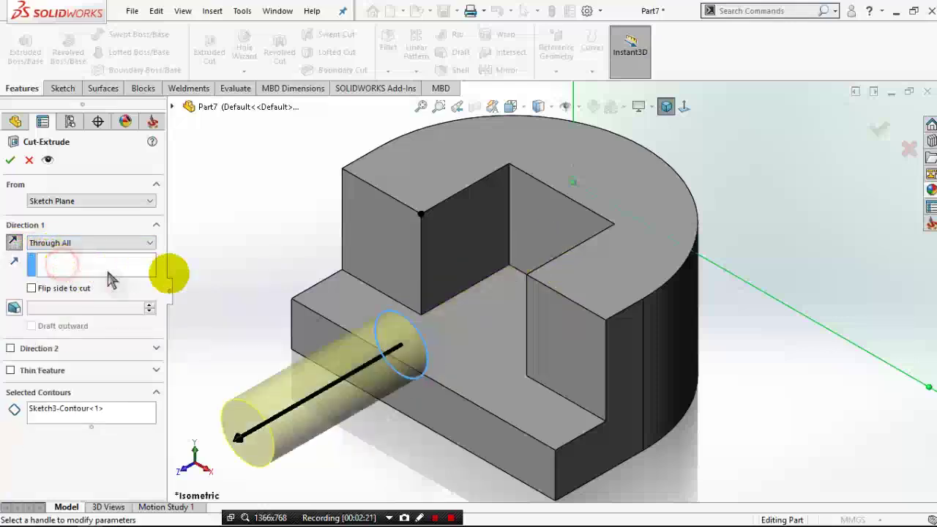
Step: Reverse the cut back into the part and set Direction 1 to Through All - Both
left_click(13, 243)
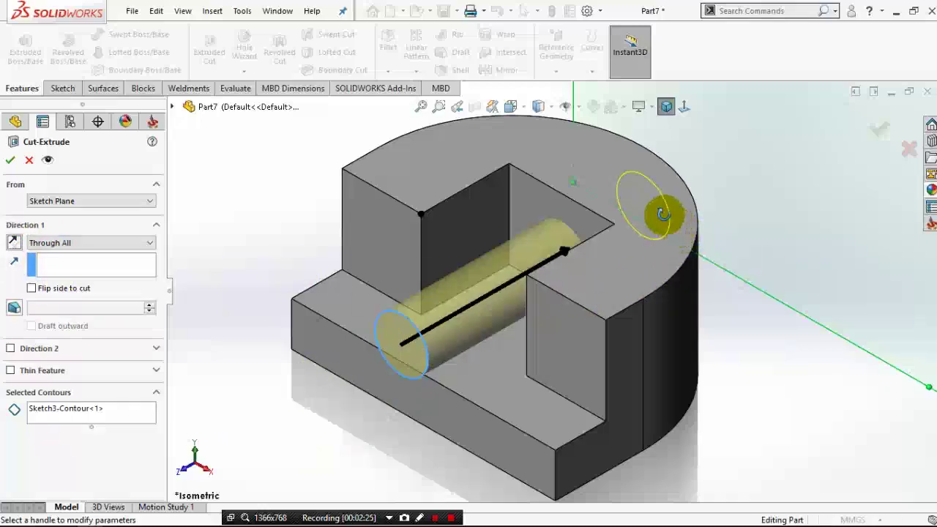
mouse_move(663, 213)
middle_mouse_down()
mouse_move(621, 209)
mouse_move(591, 271)
mouse_move(638, 198)
mouse_move(636, 253)
middle_mouse_up()
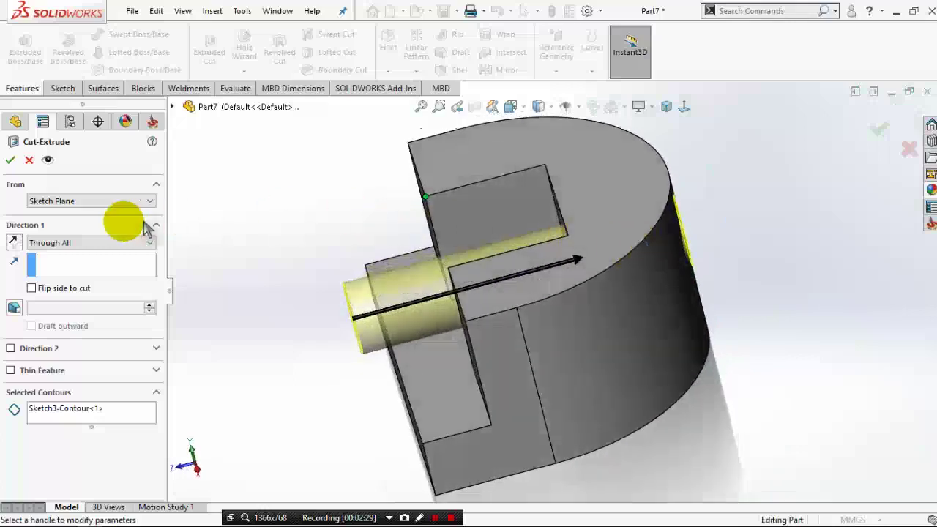
left_click(105, 243)
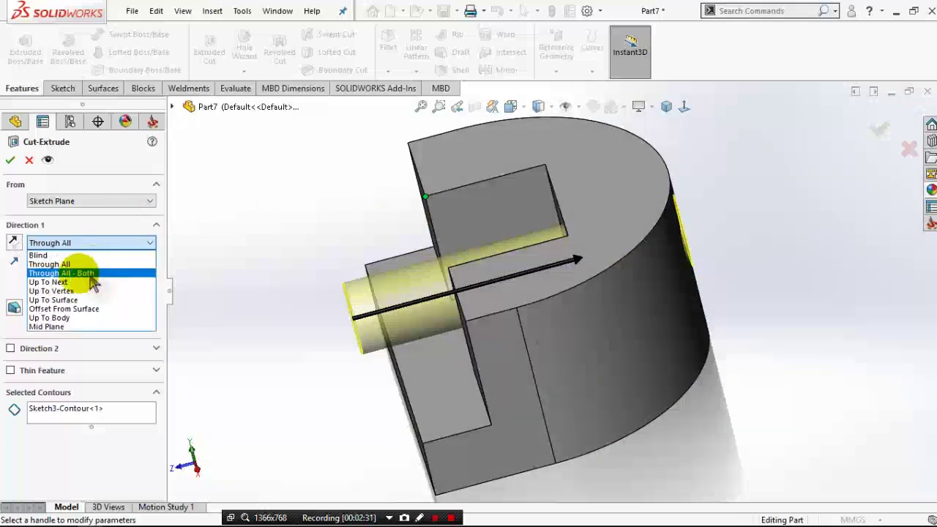
left_click(89, 274)
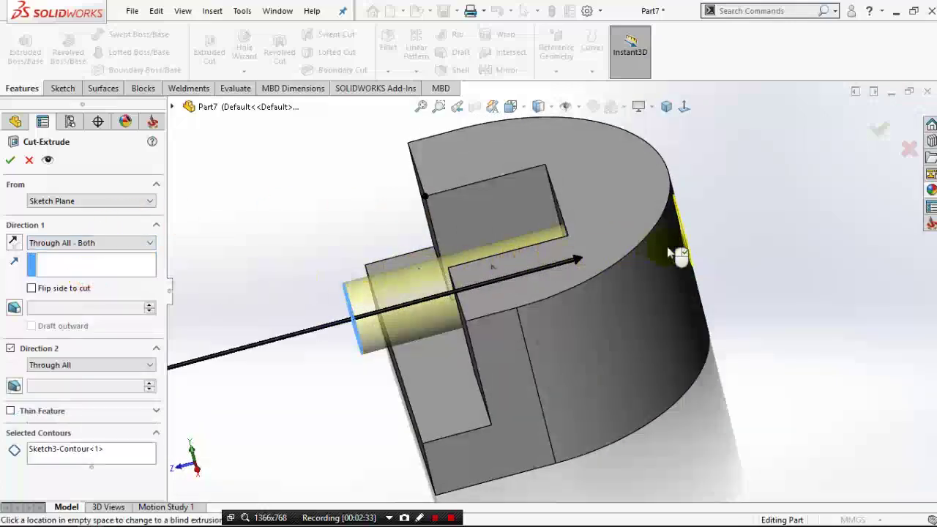
mouse_move(278, 345)
middle_mouse_down()
mouse_move(259, 268)
mouse_move(274, 325)
middle_mouse_up()
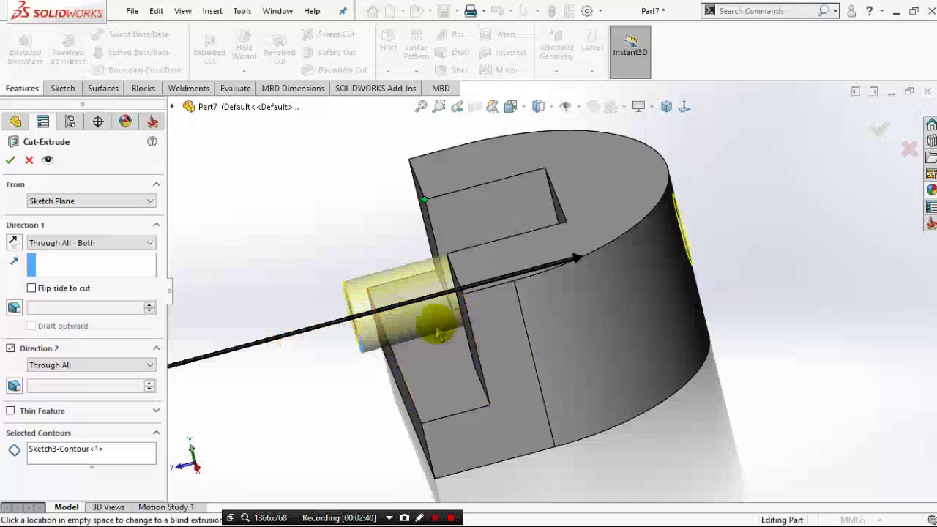
Step: Set Direction 1 to Up To Next, keeping Direction 2 at Through All, and inspect the preview
left_click(74, 246)
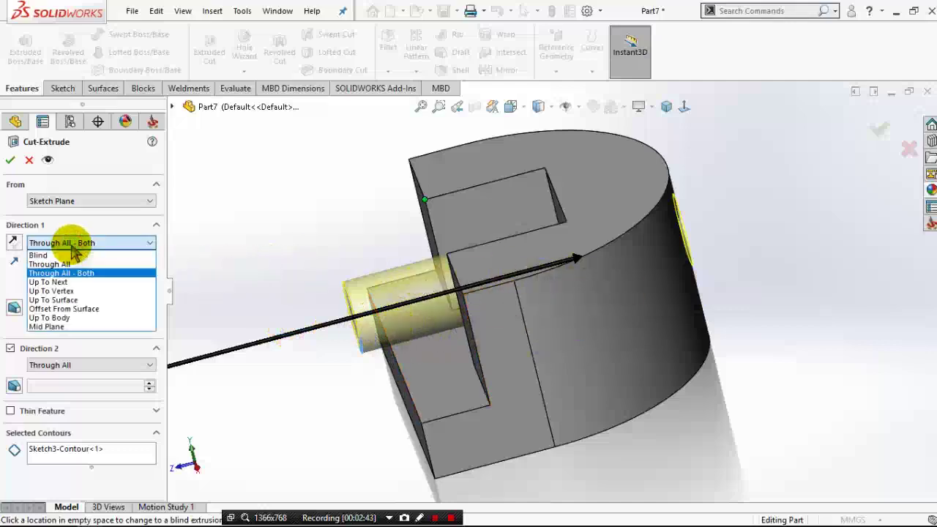
left_click(70, 284)
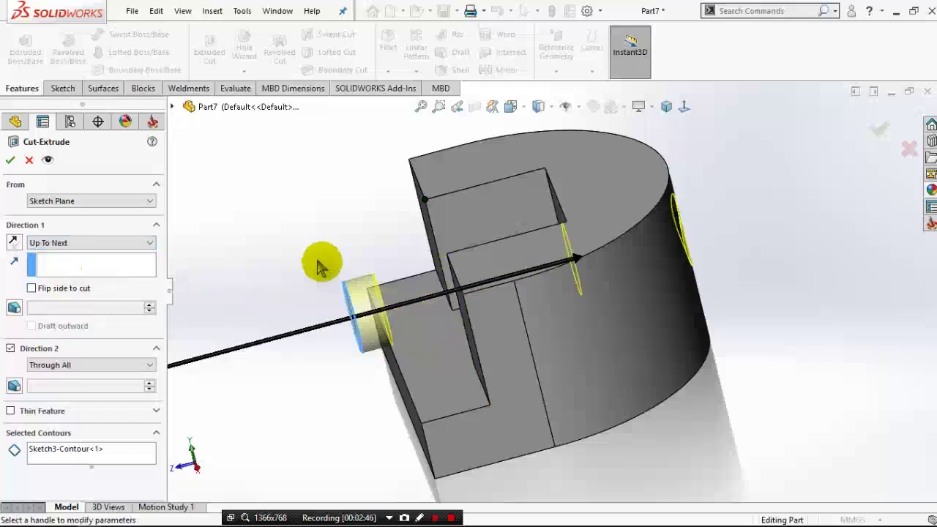
mouse_move(326, 264)
middle_mouse_down()
mouse_move(338, 302)
mouse_move(334, 412)
mouse_move(339, 334)
mouse_move(356, 293)
mouse_move(348, 261)
mouse_move(324, 247)
mouse_move(366, 325)
mouse_move(366, 314)
mouse_move(345, 273)
mouse_move(329, 266)
mouse_move(309, 283)
middle_mouse_up()
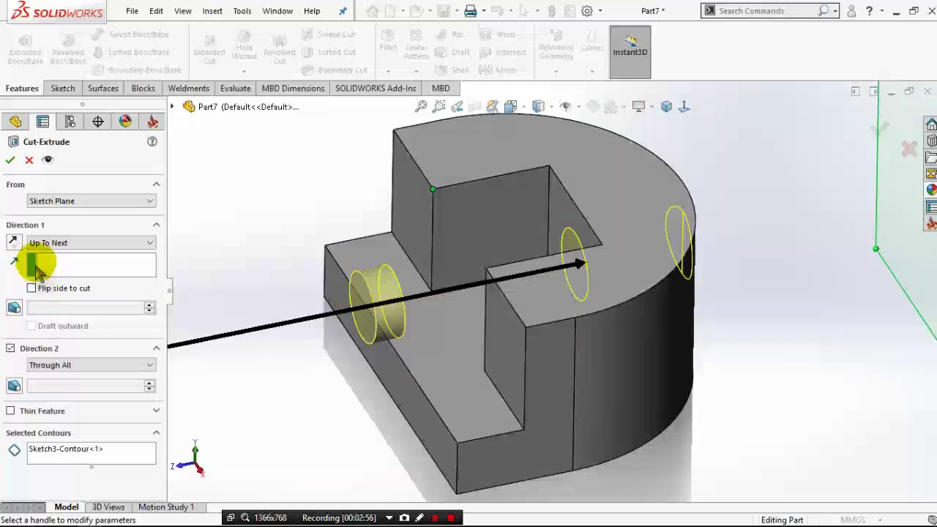
mouse_move(521, 293)
middle_mouse_down()
mouse_move(475, 276)
mouse_move(637, 268)
middle_mouse_up()
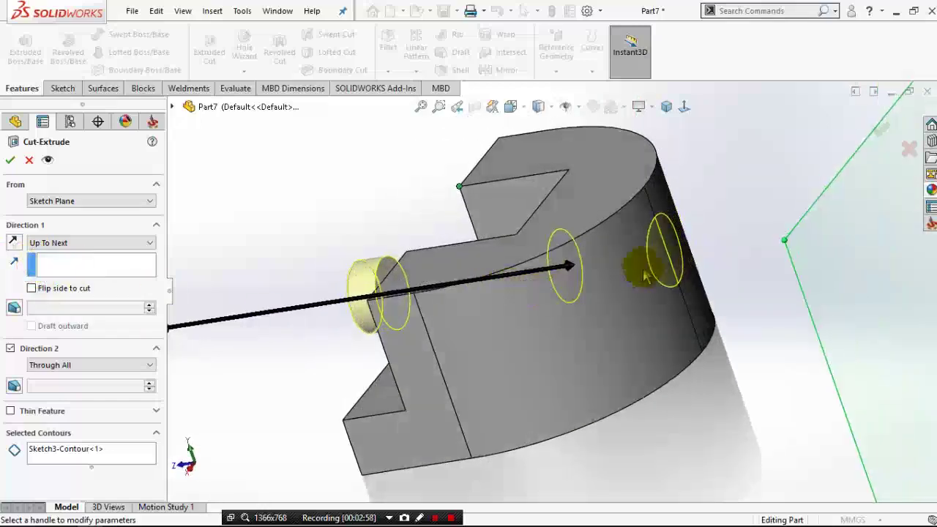
left_click(40, 242)
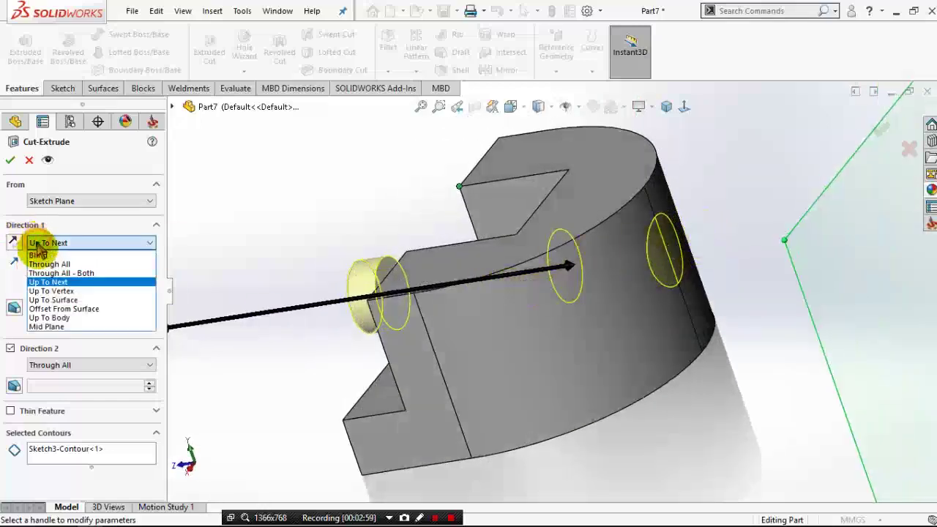
Step: Set Direction 1 to Up To Vertex, ending at the slot's top corner vertex
left_click(43, 285)
left_click(459, 187)
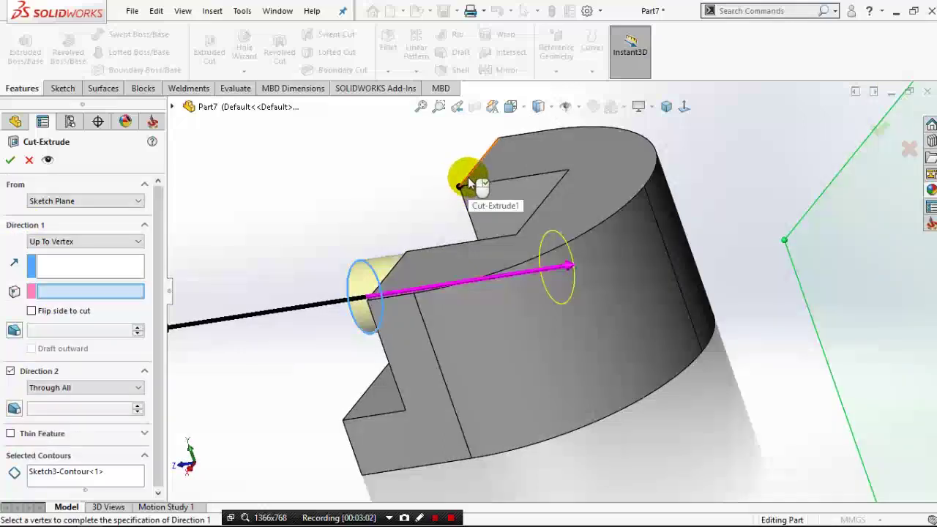
left_click(476, 176)
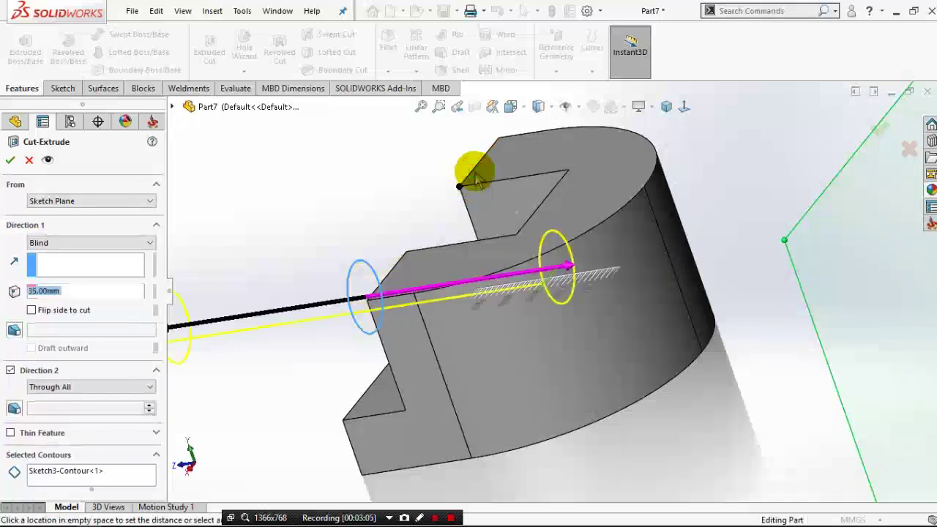
left_click(476, 175)
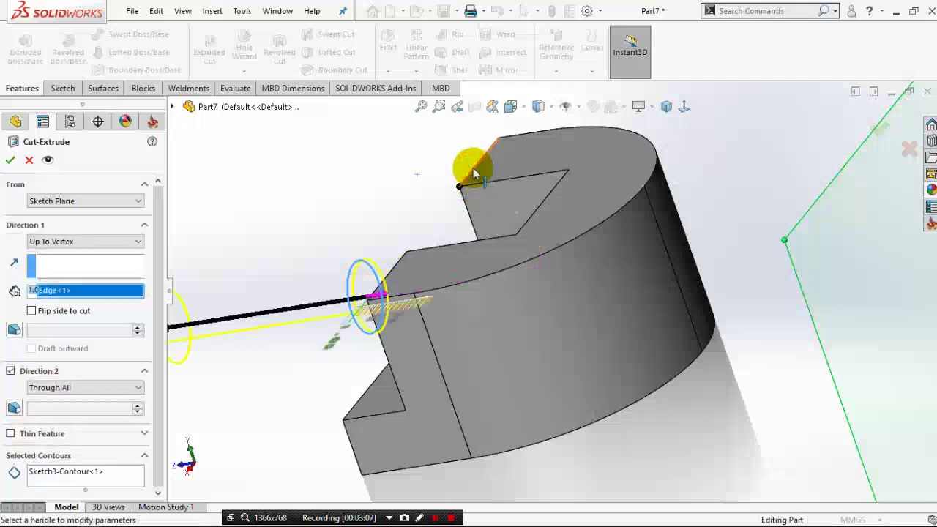
mouse_move(433, 193)
middle_mouse_down()
mouse_move(473, 227)
mouse_move(408, 273)
middle_mouse_up()
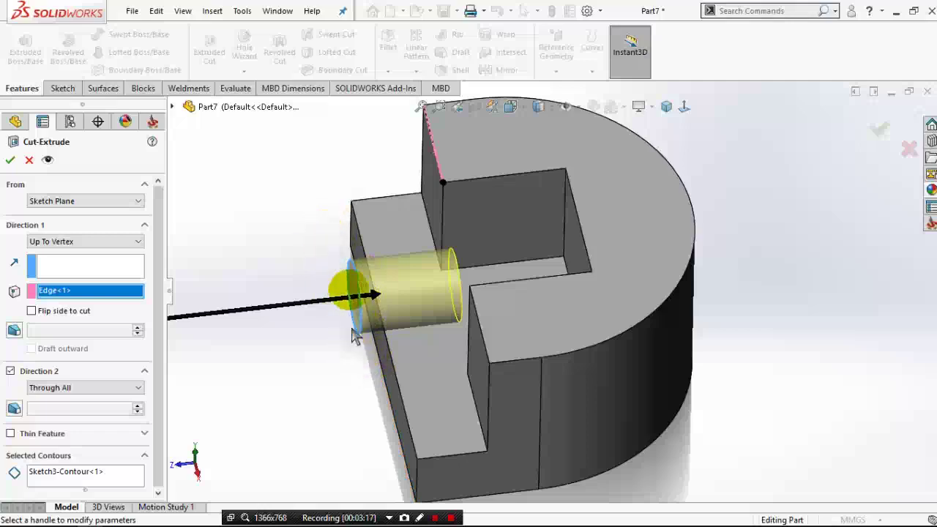
Step: Set Direction 1 to Up To Surface, ending at the part's curved outer face (Face<2>)
left_click(100, 252)
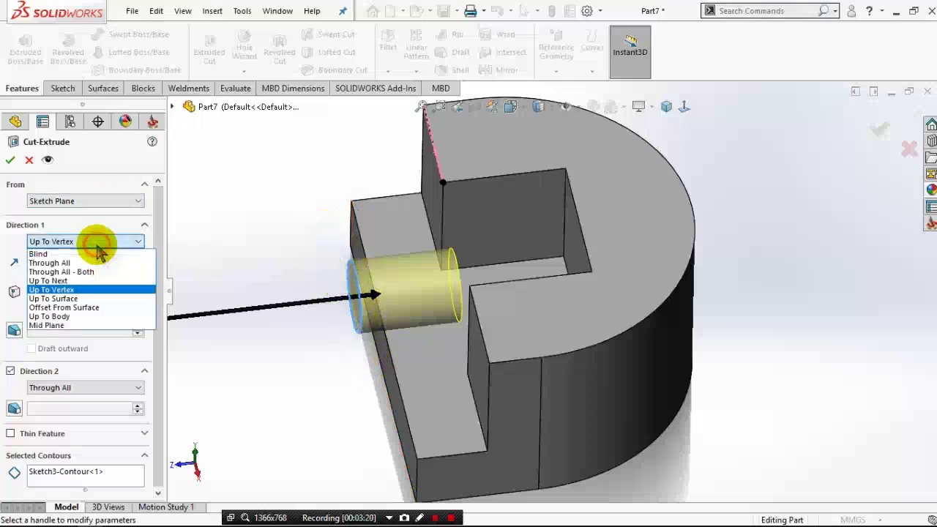
left_click(82, 299)
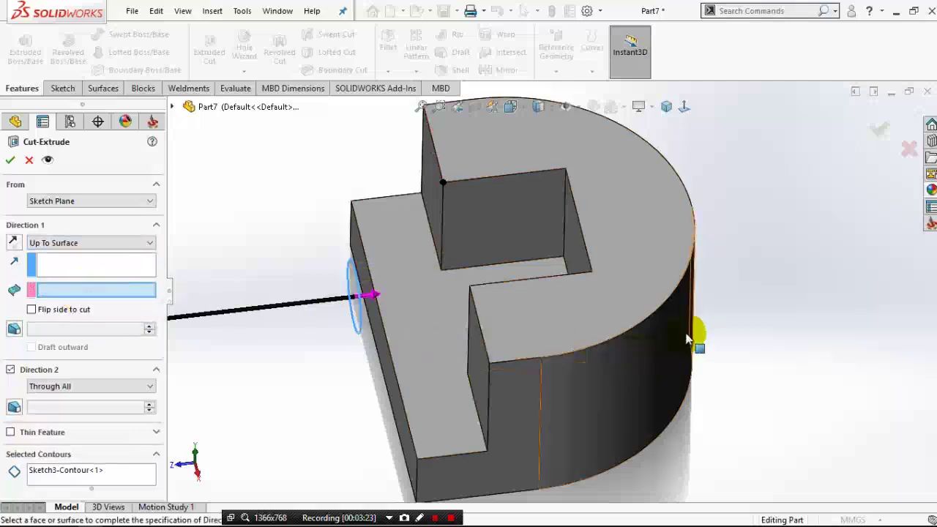
mouse_move(731, 280)
middle_mouse_down()
mouse_move(717, 241)
mouse_move(767, 275)
mouse_move(686, 249)
middle_mouse_up()
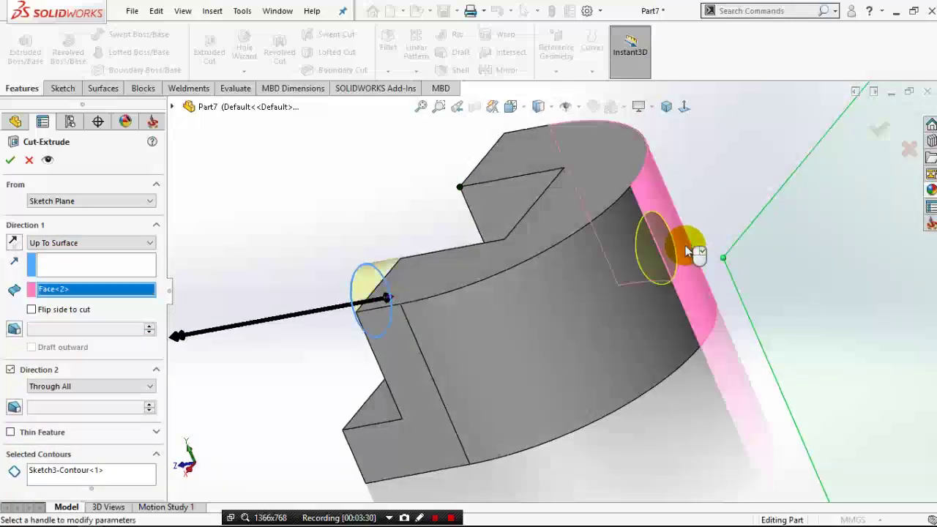
left_click(93, 245)
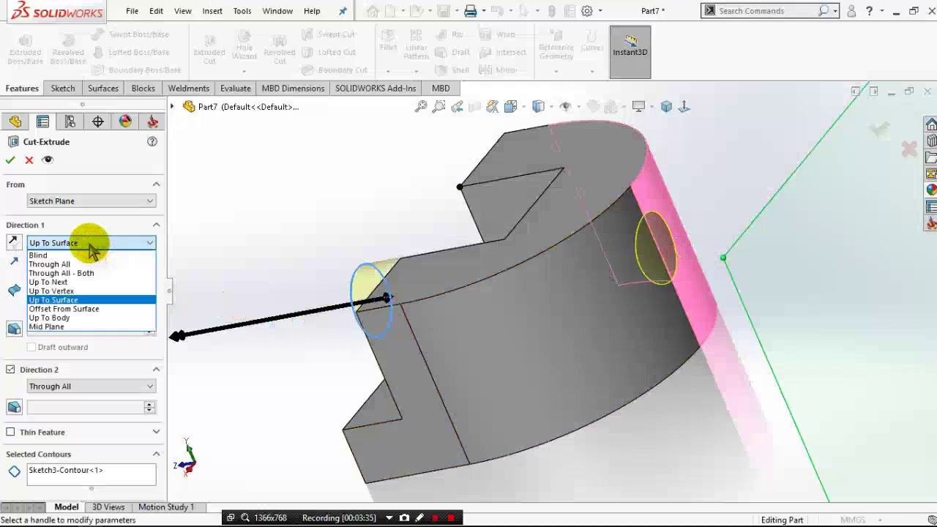
Step: Set the cut to Mid Plane with a 128.00 mm depth, then return to the isometric view
left_click(90, 244)
left_click(87, 243)
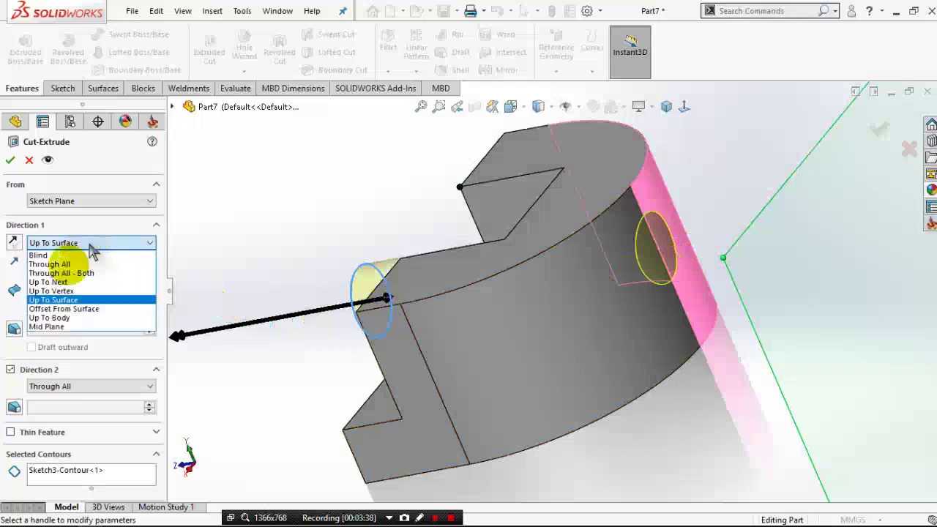
left_click(41, 328)
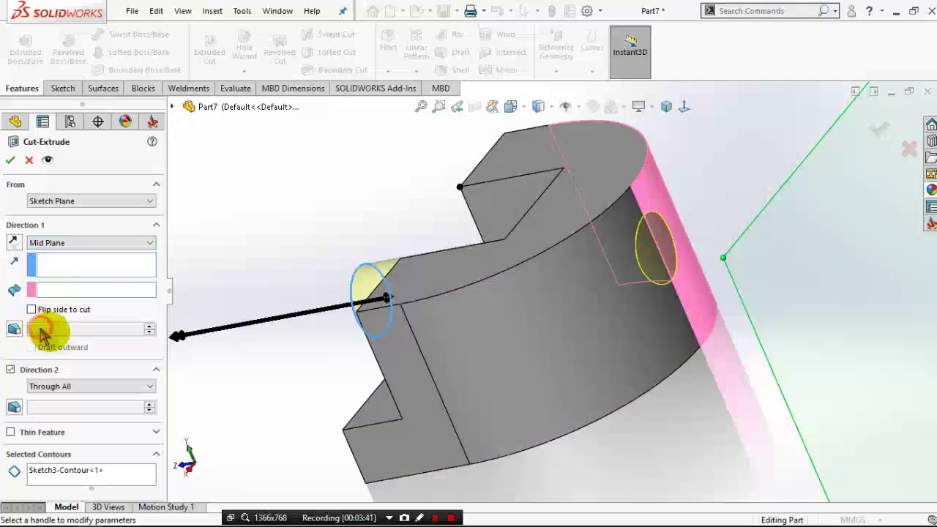
middle_click_drag(262, 350, 316, 360)
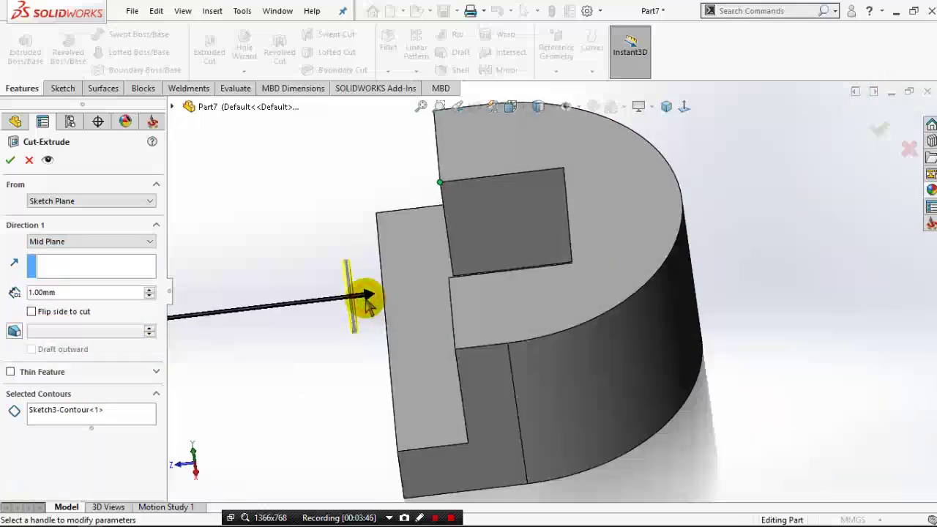
left_click_drag(368, 305, 750, 273)
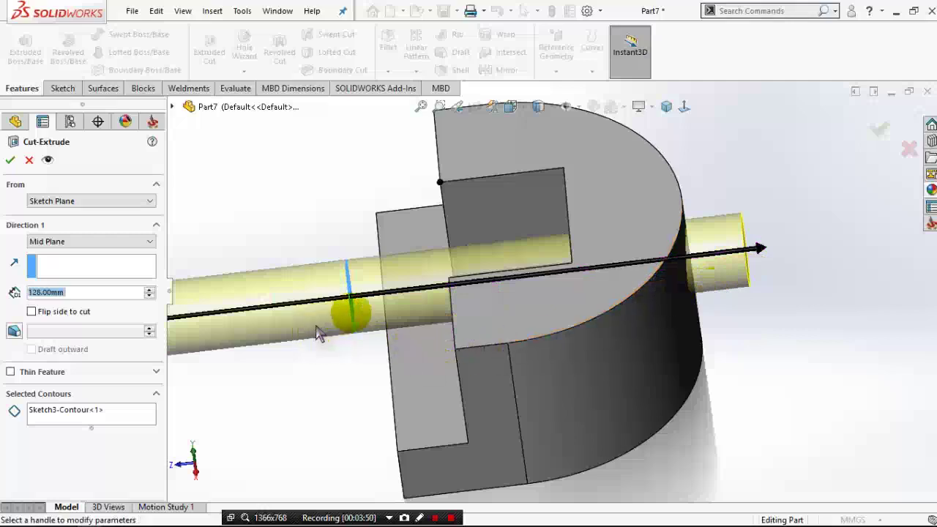
mouse_move(345, 337)
middle_mouse_down()
mouse_move(335, 344)
mouse_move(366, 339)
middle_mouse_up()
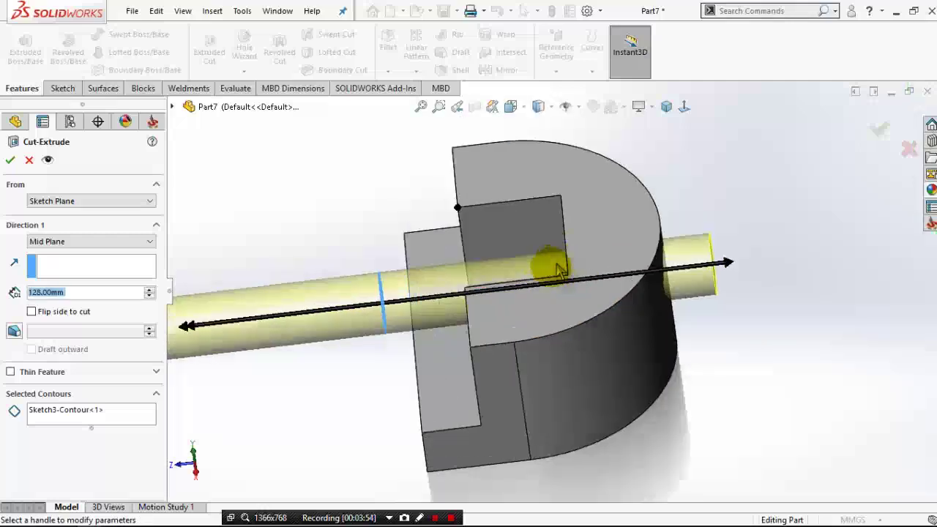
scroll(545, 284, "down", 2)
scroll(546, 284, "down", 1)
scroll(545, 284, "up", 3)
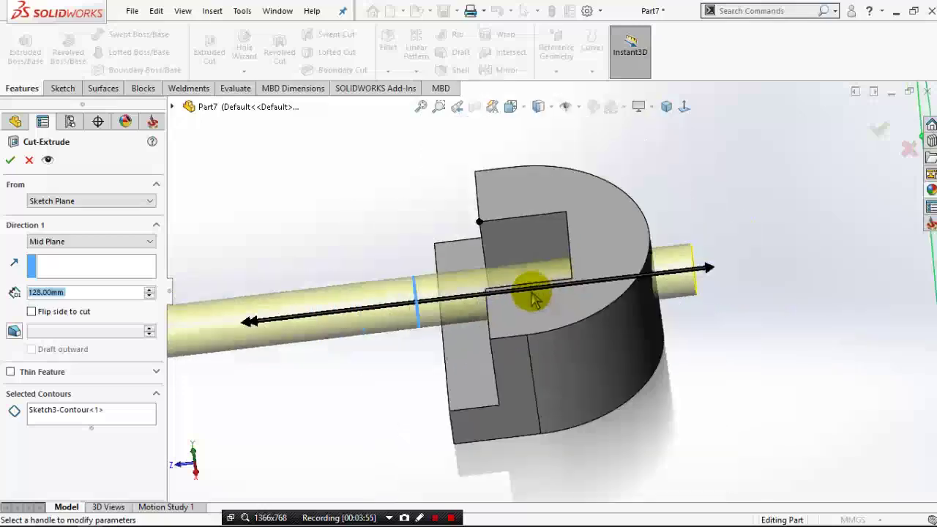
left_click(665, 109)
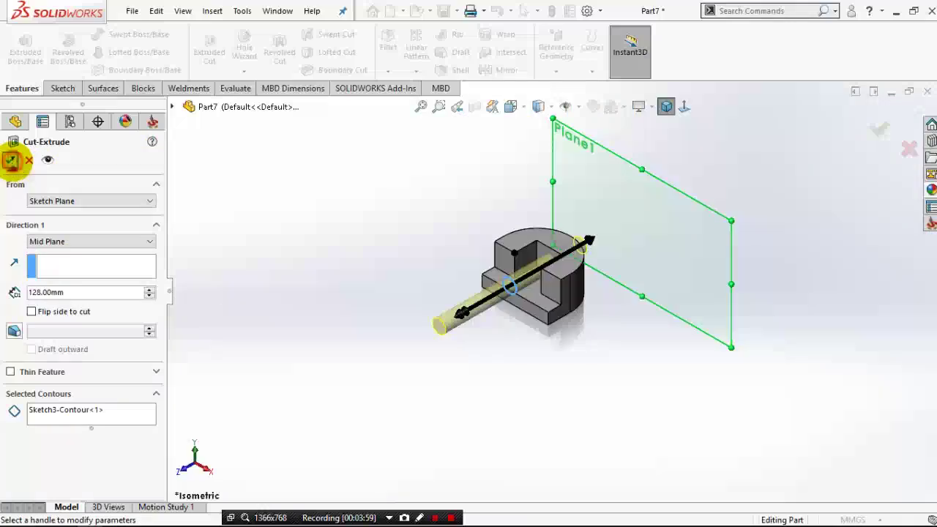
Step: Accept the previous cut and create a new part from the Part_MM template
left_click(11, 161)
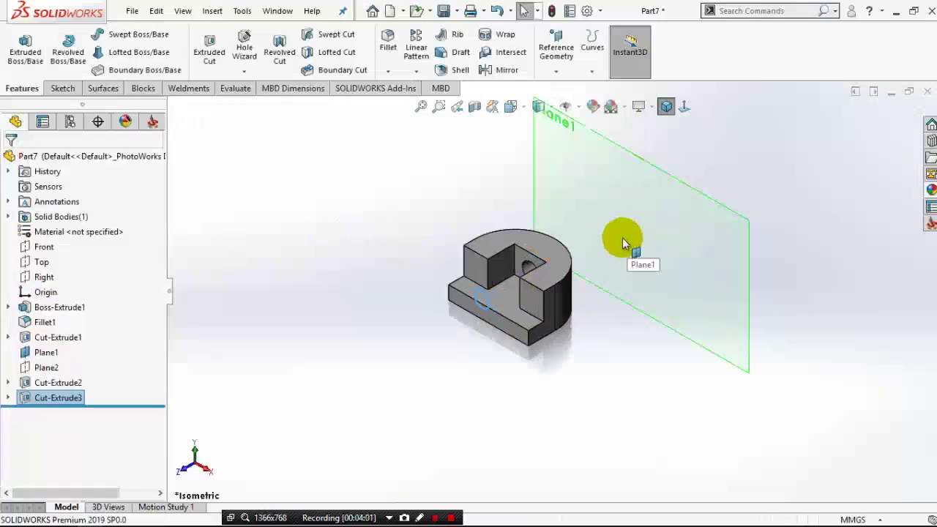
scroll(622, 238, "down", 2)
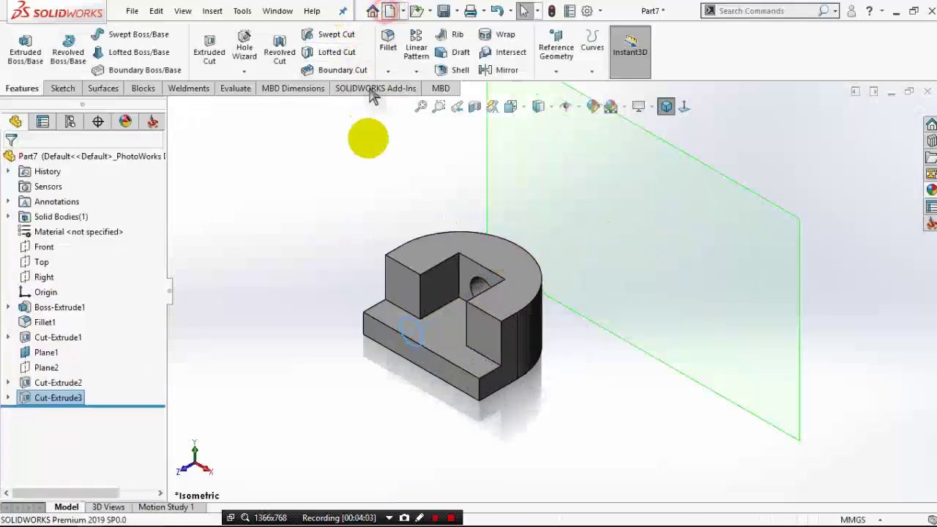
left_click(328, 184)
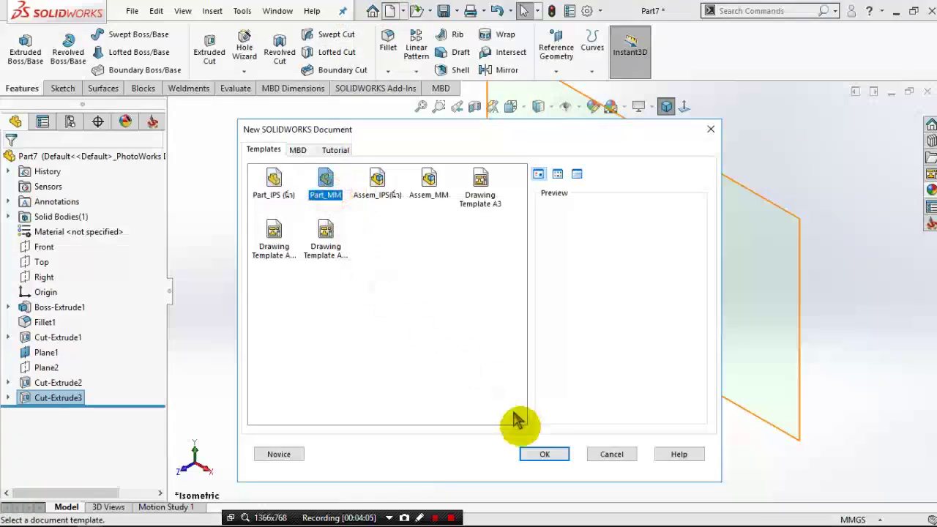
left_click(528, 451)
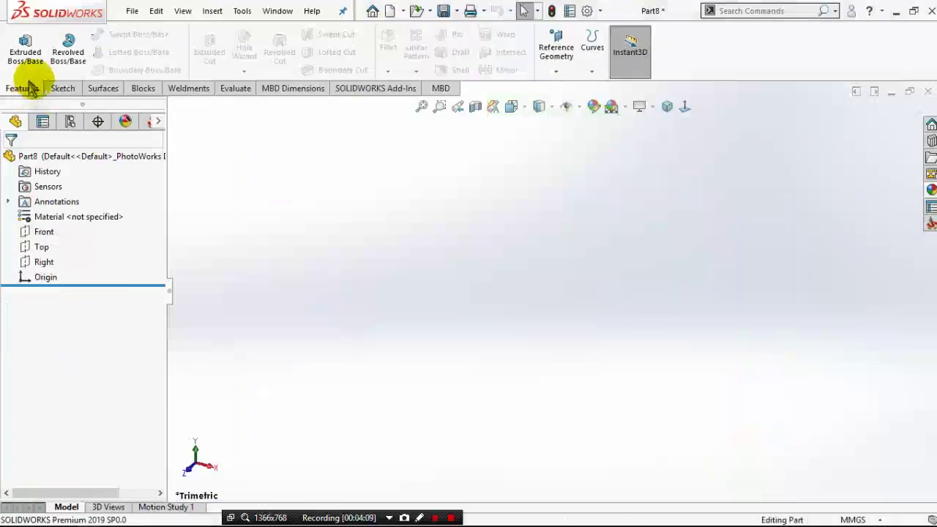
Step: Sketch a six-sided polygon on the Top plane, centred on the origin
left_click(63, 89)
left_click(20, 44)
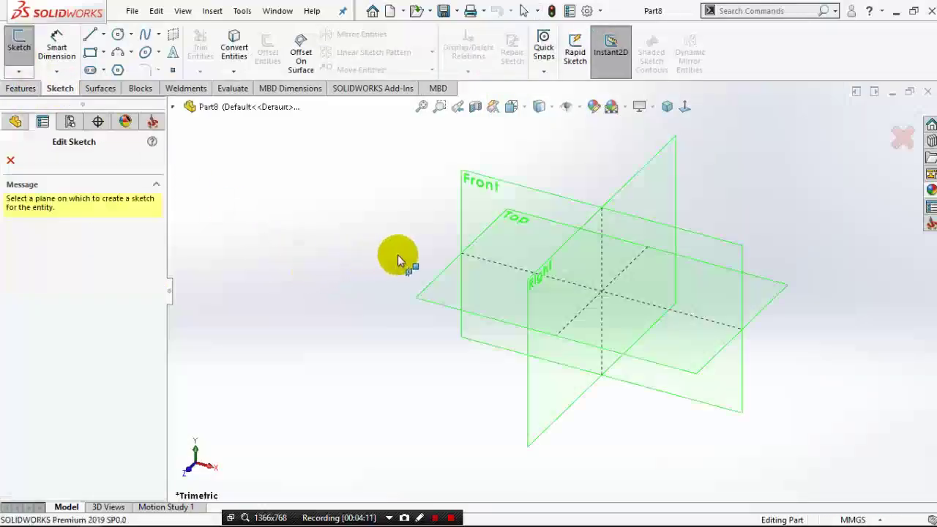
left_click(439, 291)
left_click(117, 70)
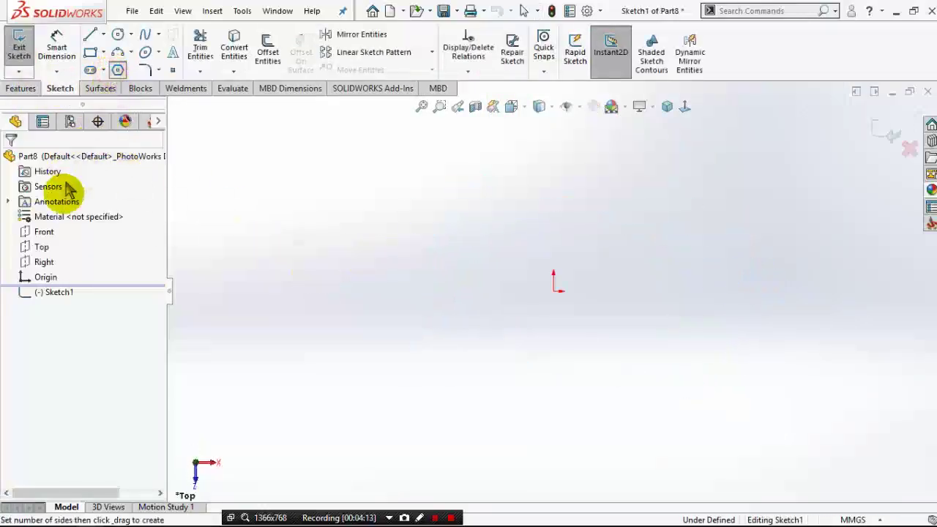
double_click(48, 239)
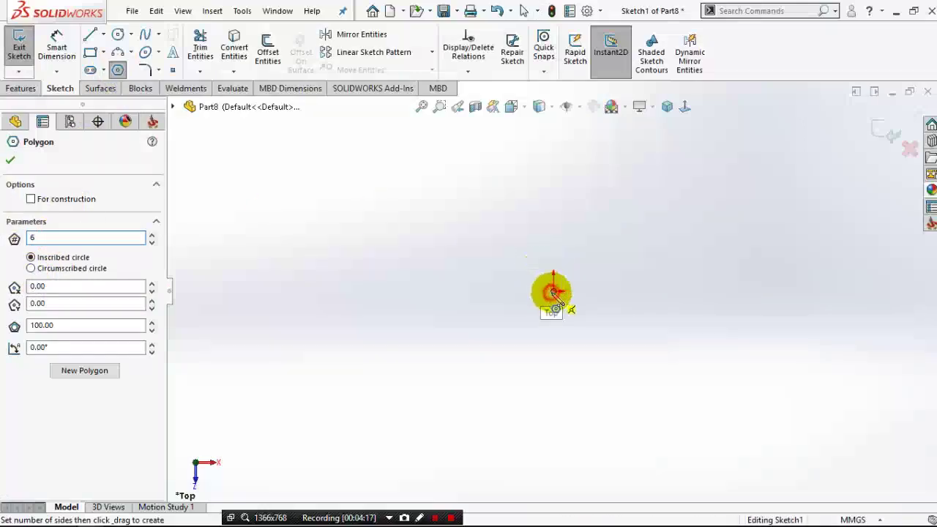
left_click_drag(555, 294, 607, 290)
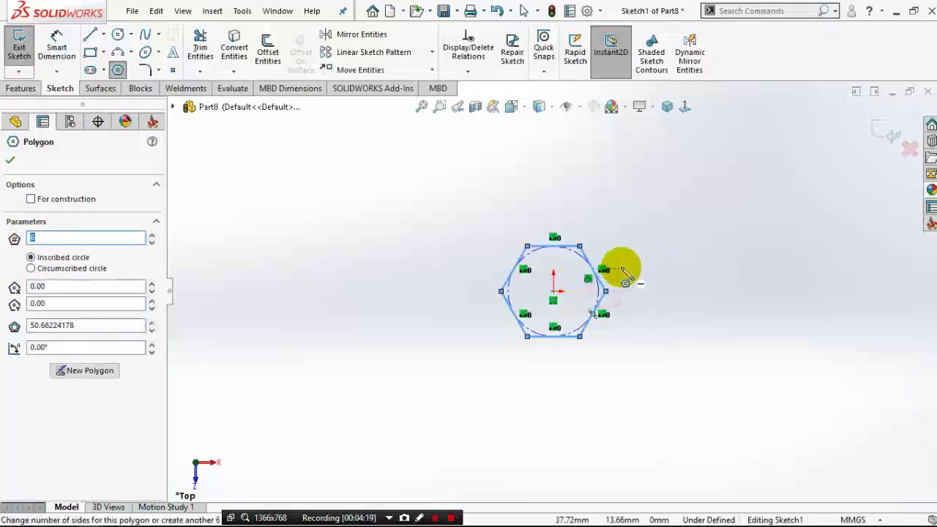
Step: Dimension the hexagon's inscribed circle to a diameter of 15
scroll(626, 277, "down", 3)
left_click(57, 46)
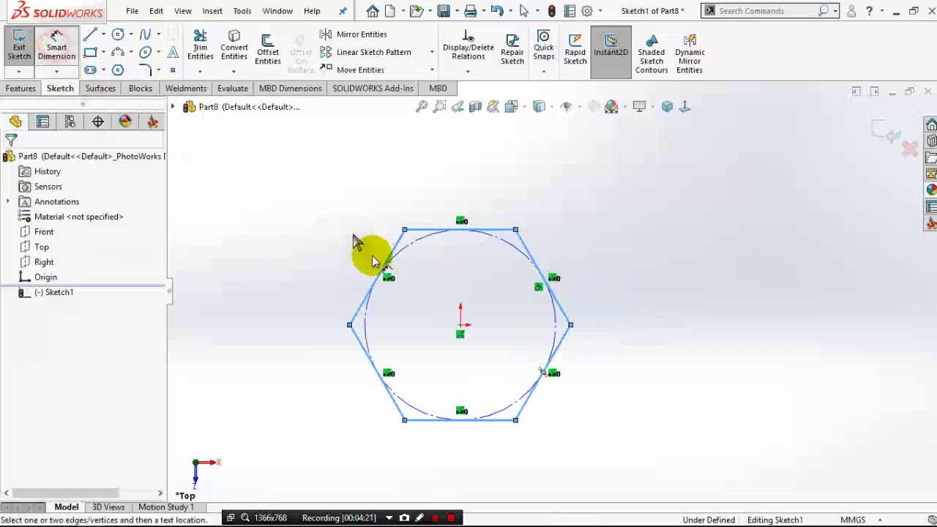
left_click(365, 315)
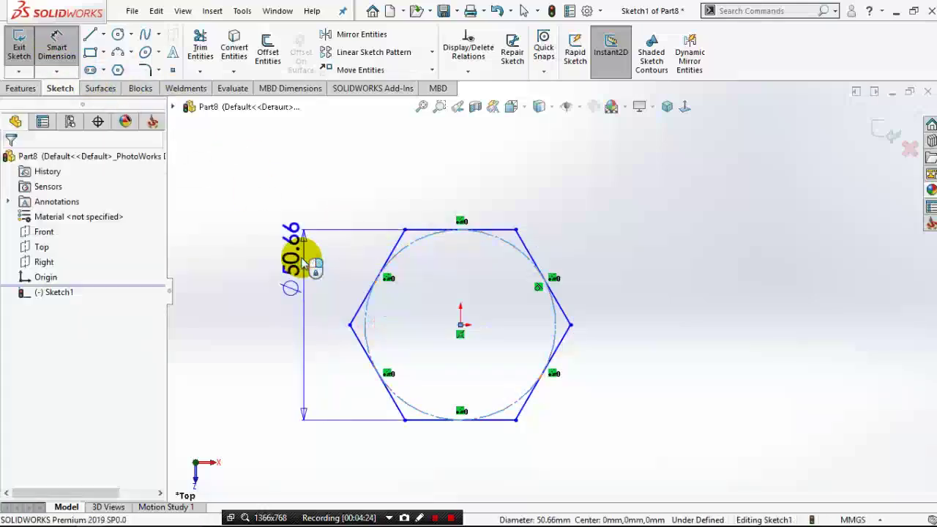
left_click(304, 265)
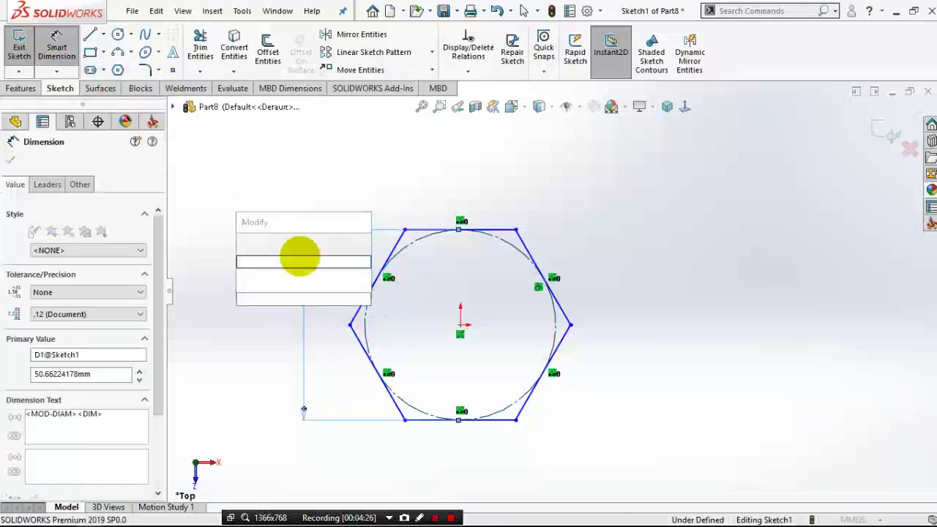
type("15")
key("Return")
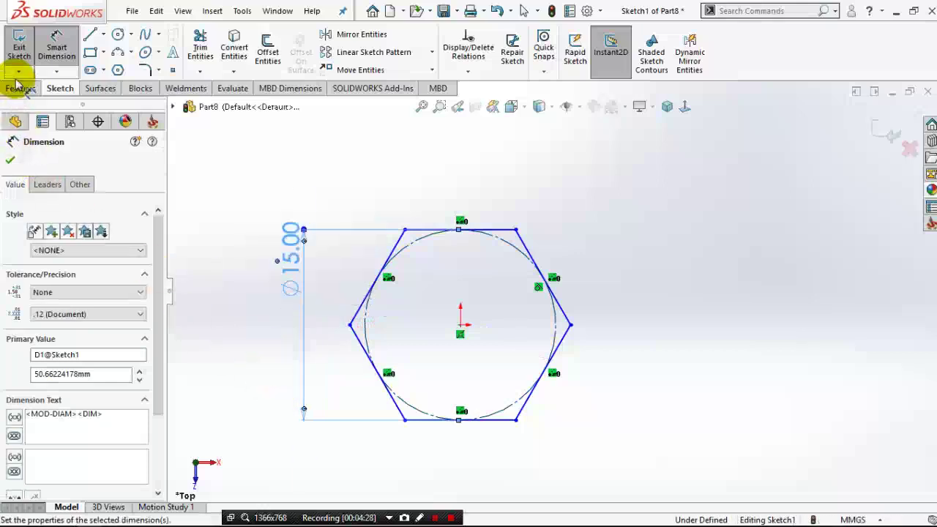
left_click(20, 88)
left_click(24, 51)
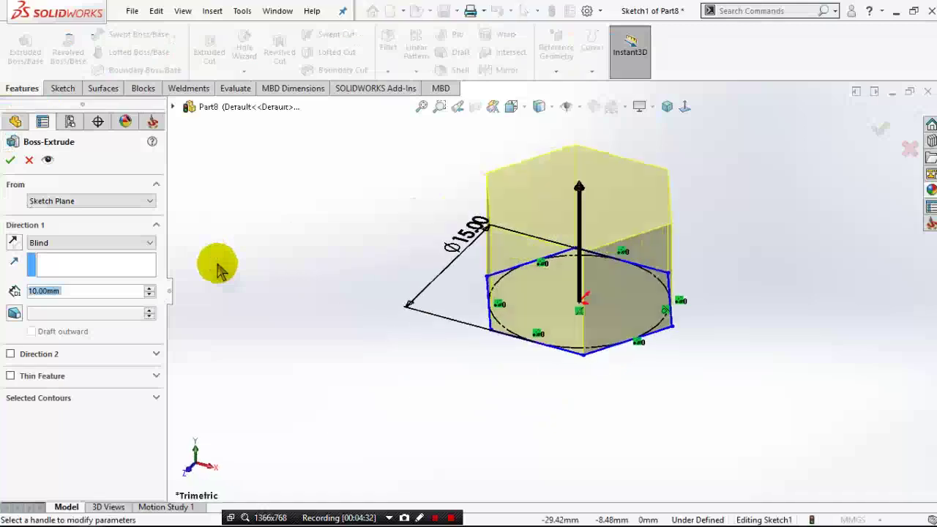
Step: Extrude the hexagon sketch 6 mm into a prism
type("6")
key("Return")
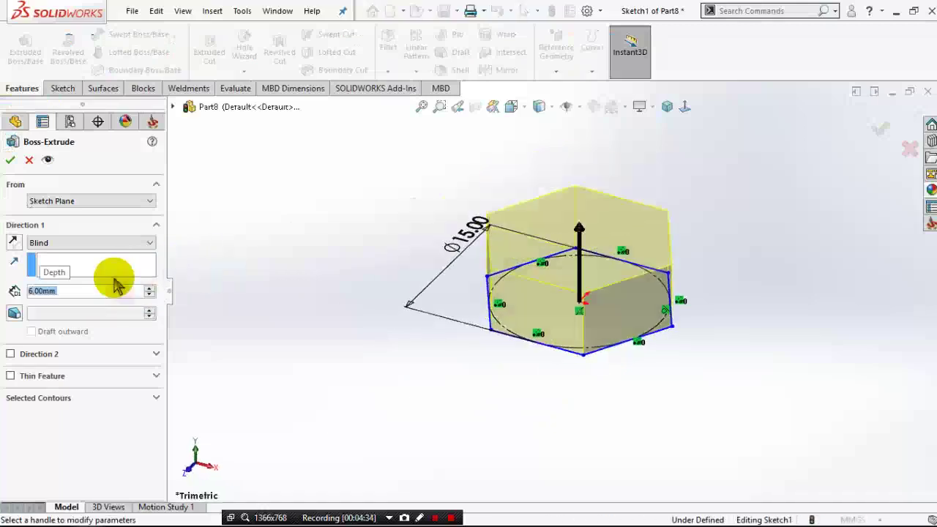
left_click(10, 161)
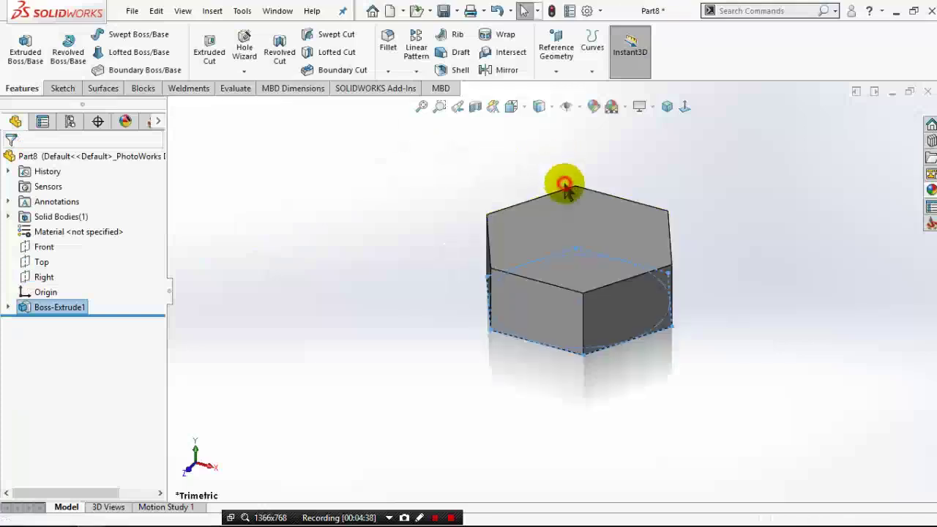
Step: Sketch a 7.5 mm-radius circle centred on the prism's top face
left_click(565, 202)
left_click(626, 165)
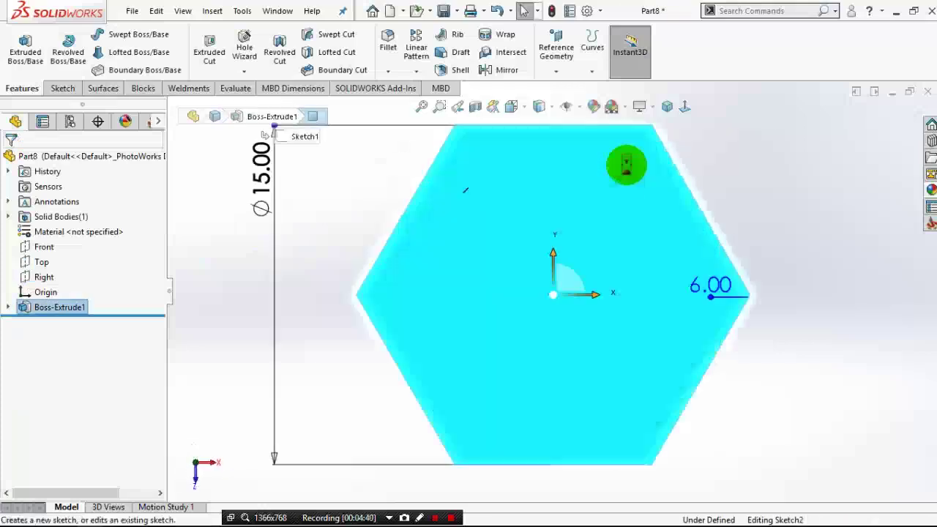
left_click(117, 34)
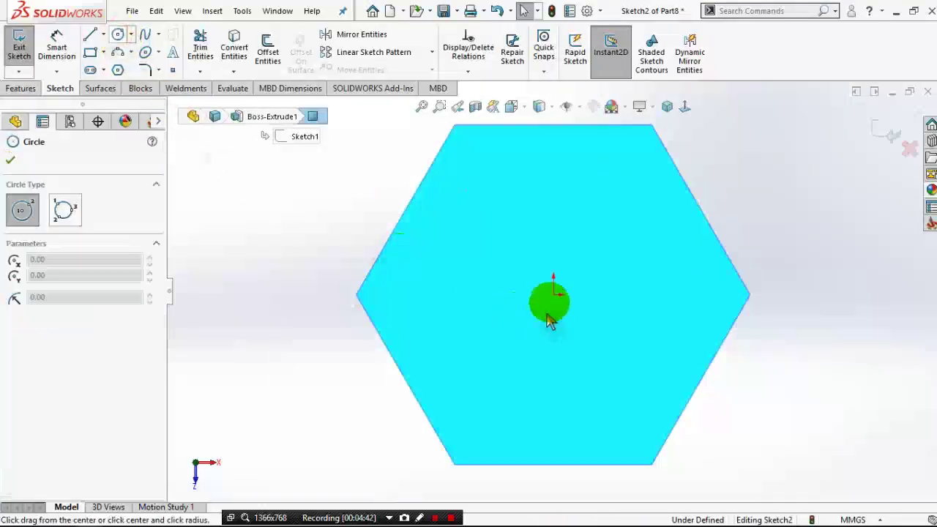
left_click(554, 295)
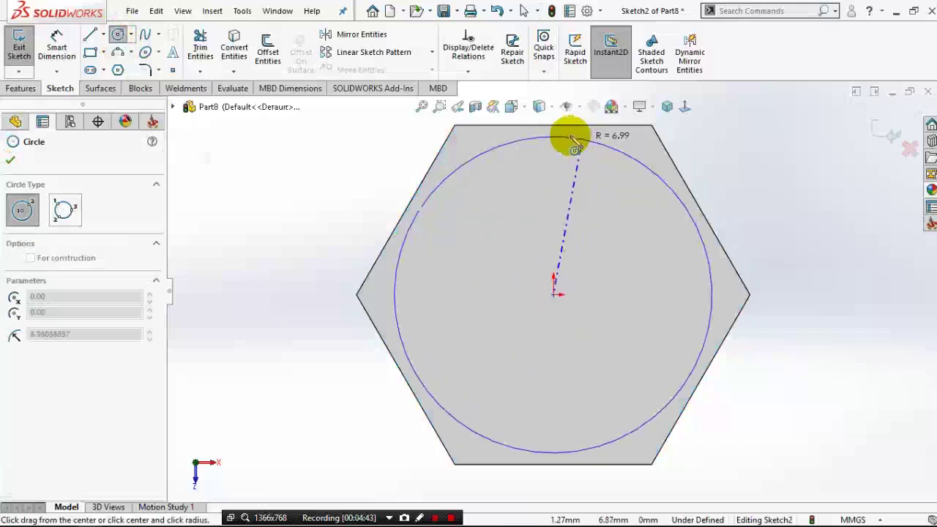
left_click(520, 139)
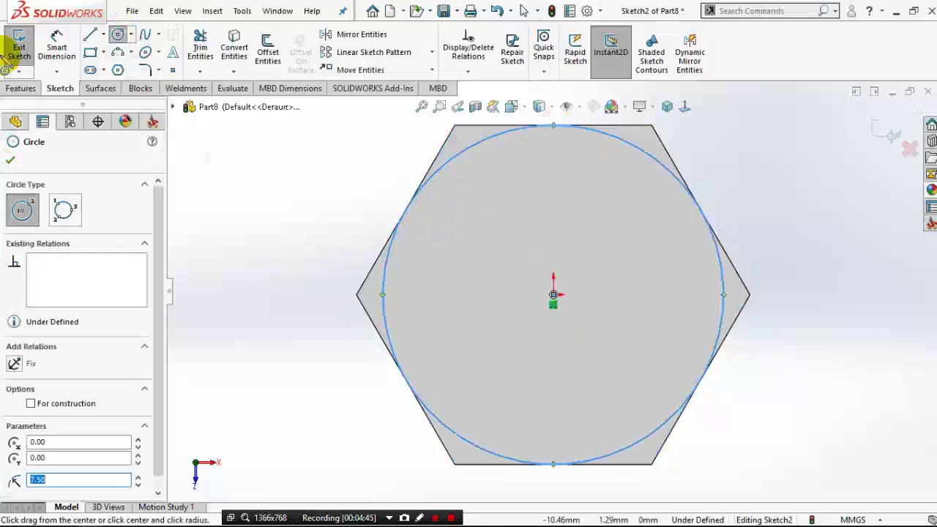
left_click(20, 88)
Step: Cut the circle Blind 6 mm inside the prism, with Flip side to cut off, keeping all bodies
left_click(207, 50)
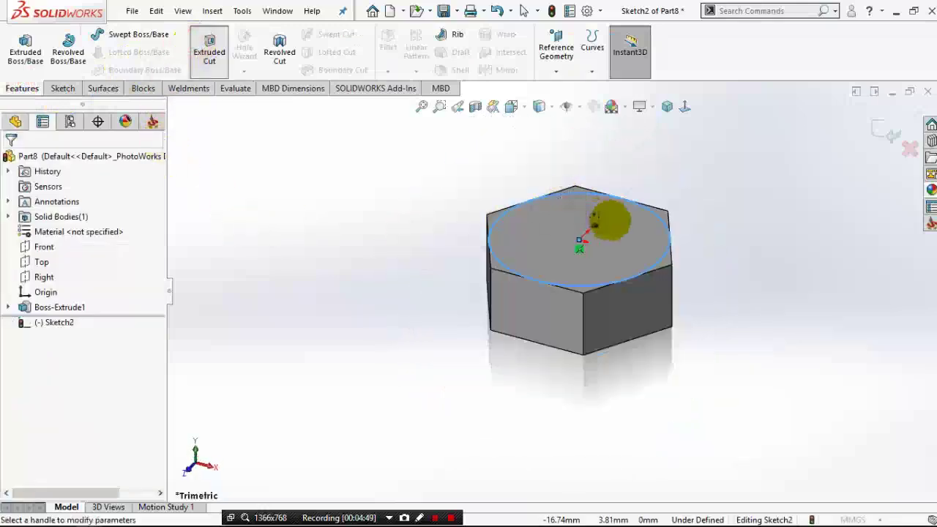
scroll(607, 219, "down", 4)
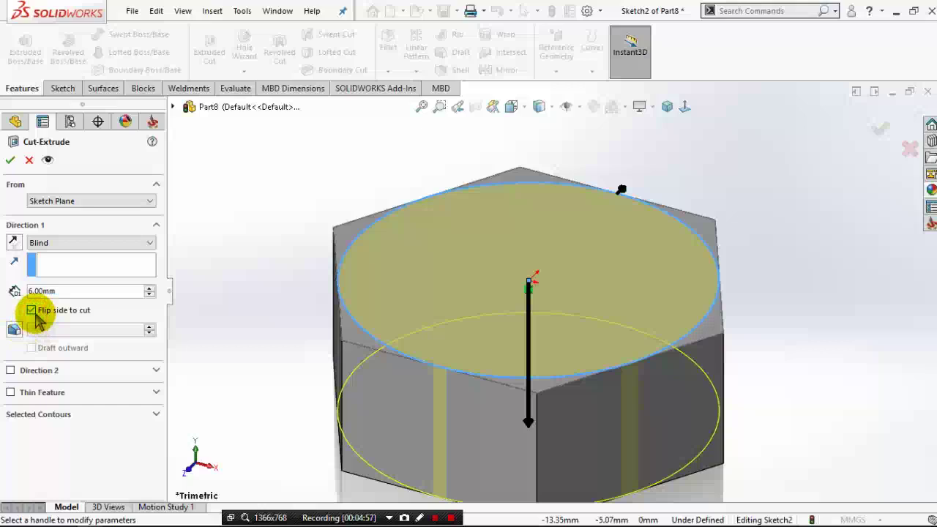
left_click(48, 160)
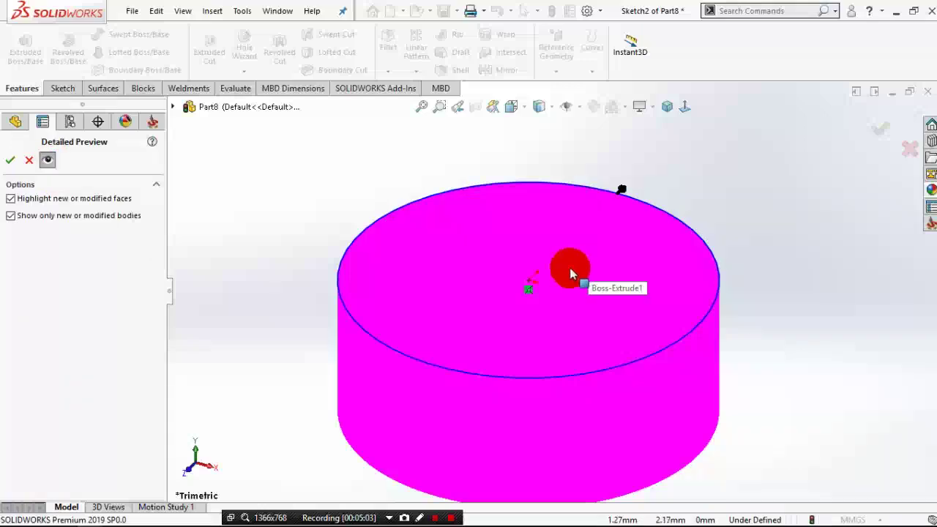
middle_click_drag(571, 274, 485, 293, "shift")
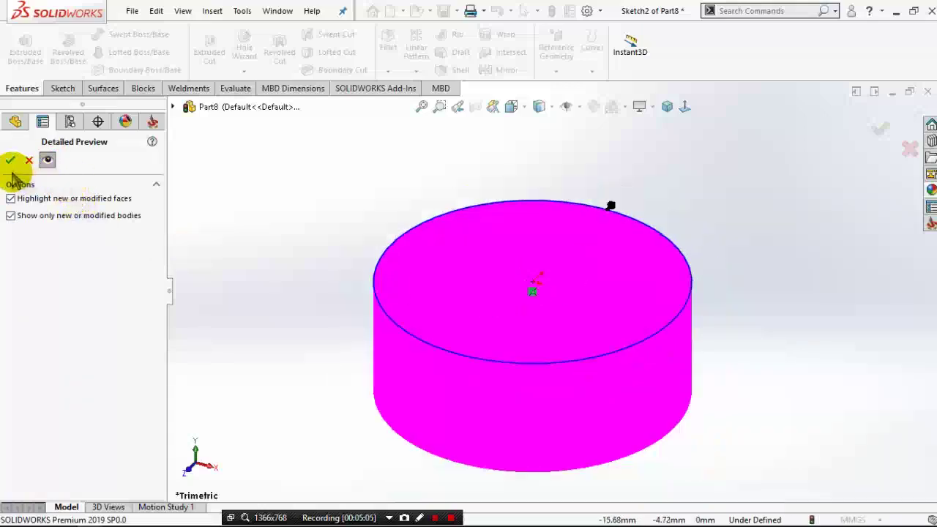
left_click(48, 160)
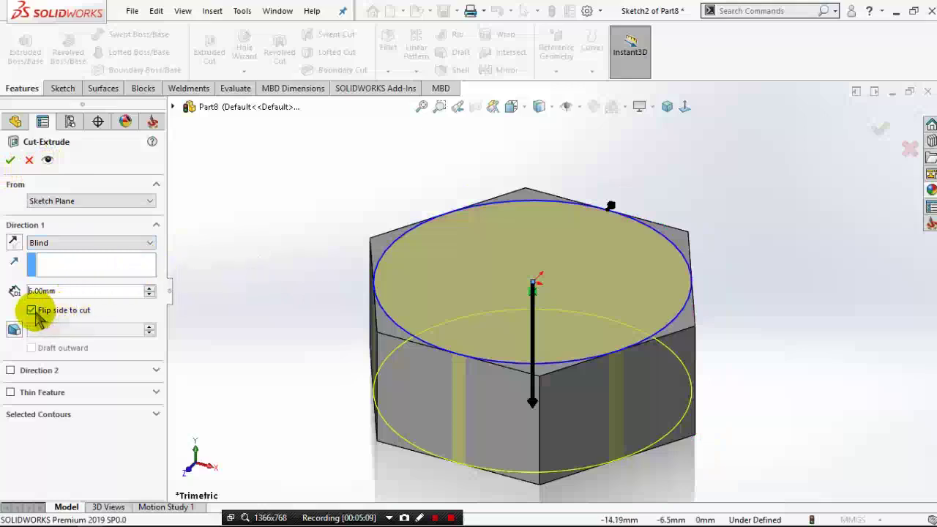
left_click(32, 313)
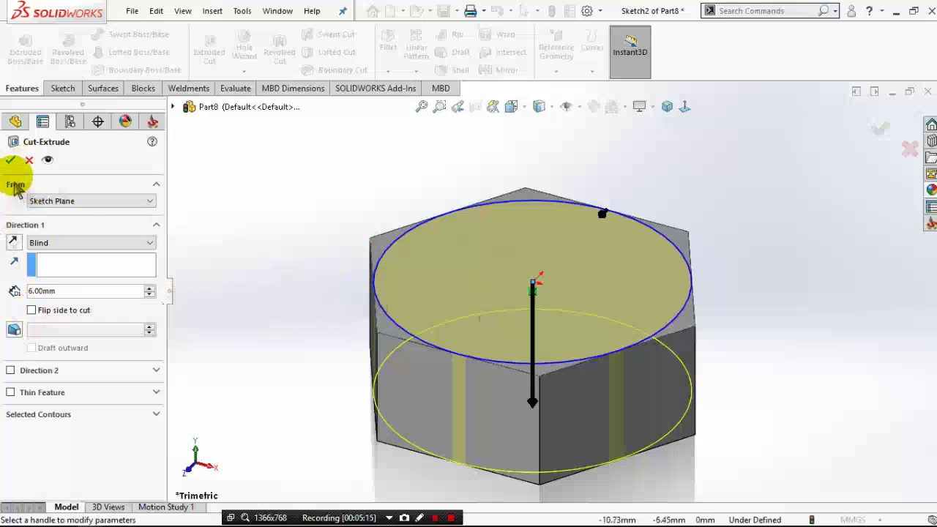
left_click(11, 161)
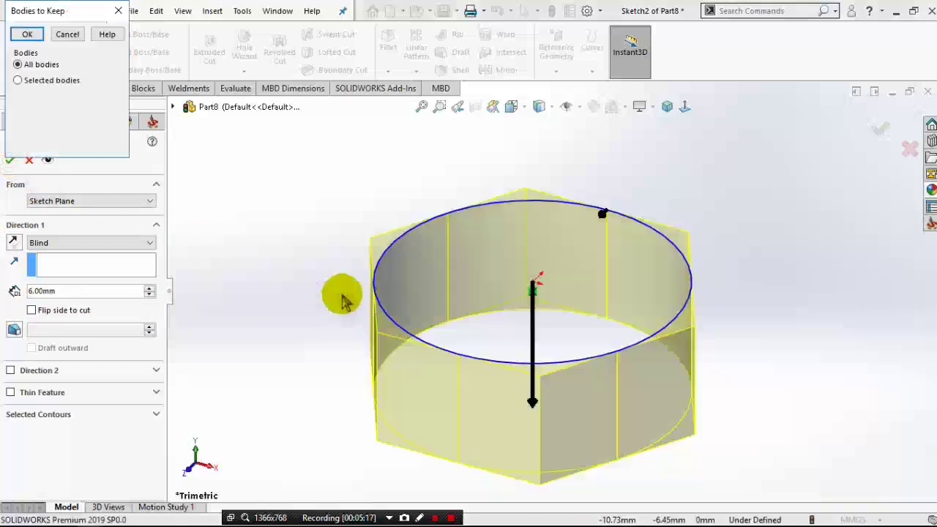
left_click(27, 35)
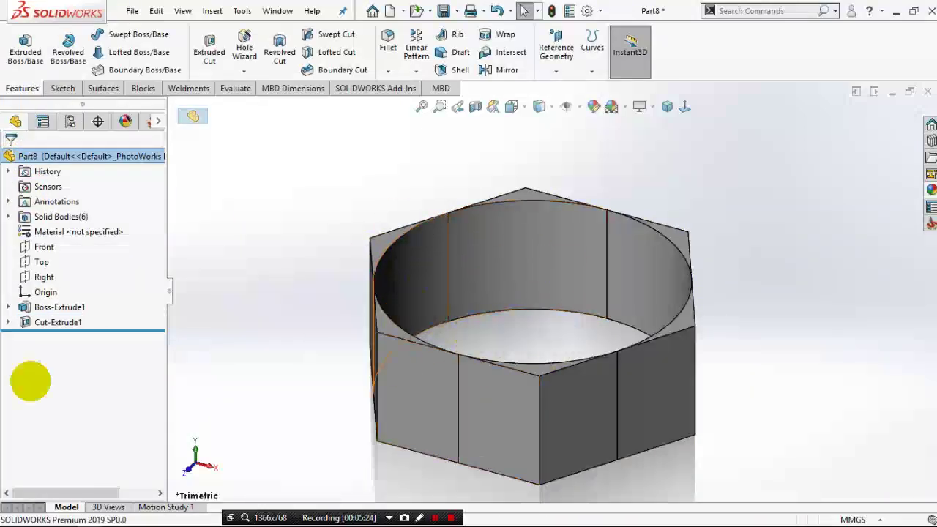
Step: Apply the flipped Cut-Extrude1 so only a round 6 mm disc remains
left_click(47, 325)
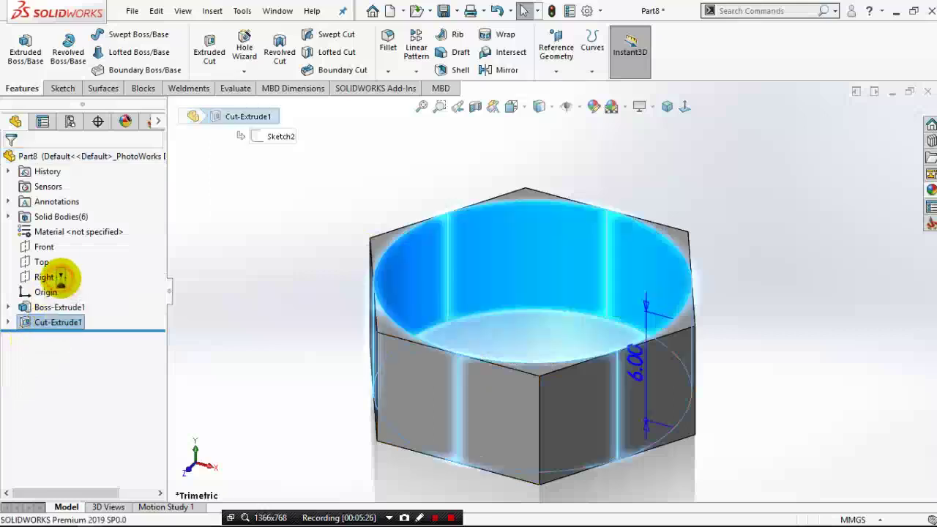
left_click(60, 281)
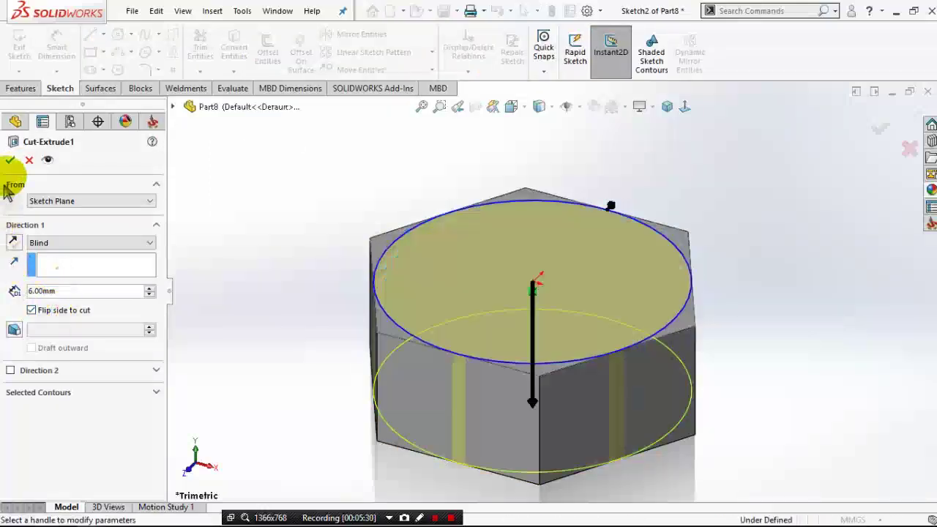
left_click(10, 160)
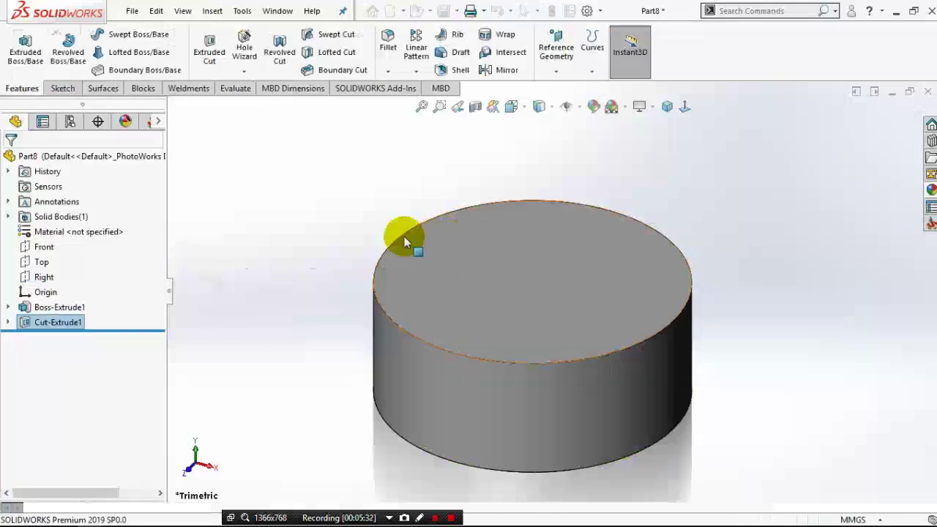
Step: Reopen Cut-Extrude1 from the FeatureManager tree for editing
left_click(44, 322)
left_click(45, 293)
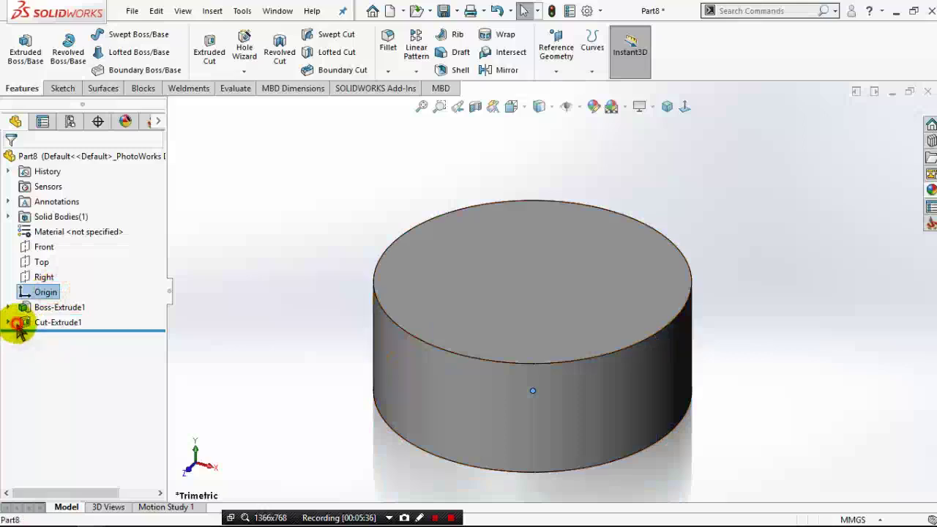
left_click(44, 322)
Step: Give Cut-Extrude1 a 45° draft angle
left_click(31, 283)
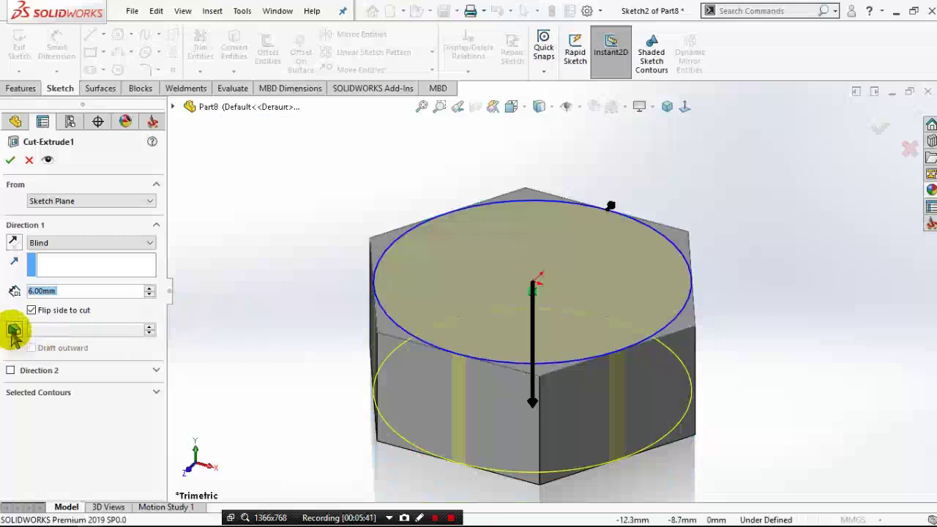
left_click(13, 329)
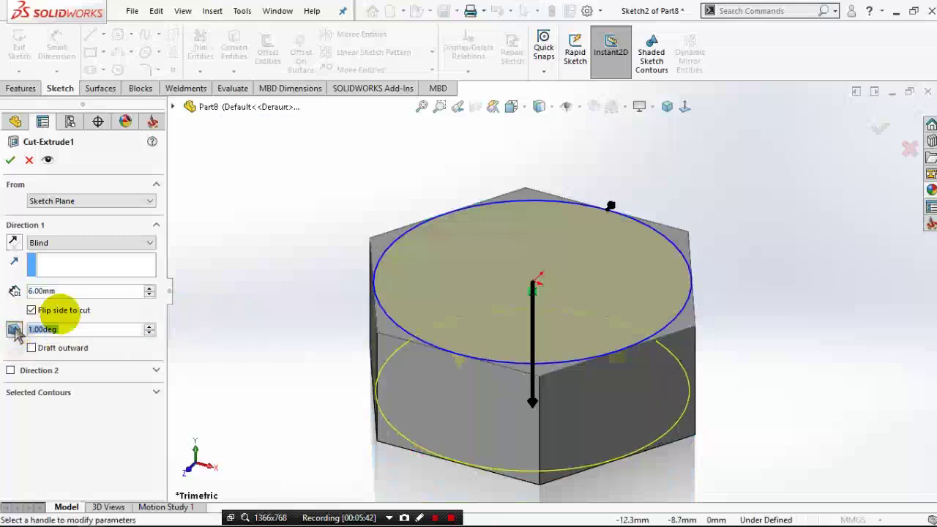
left_click(67, 333)
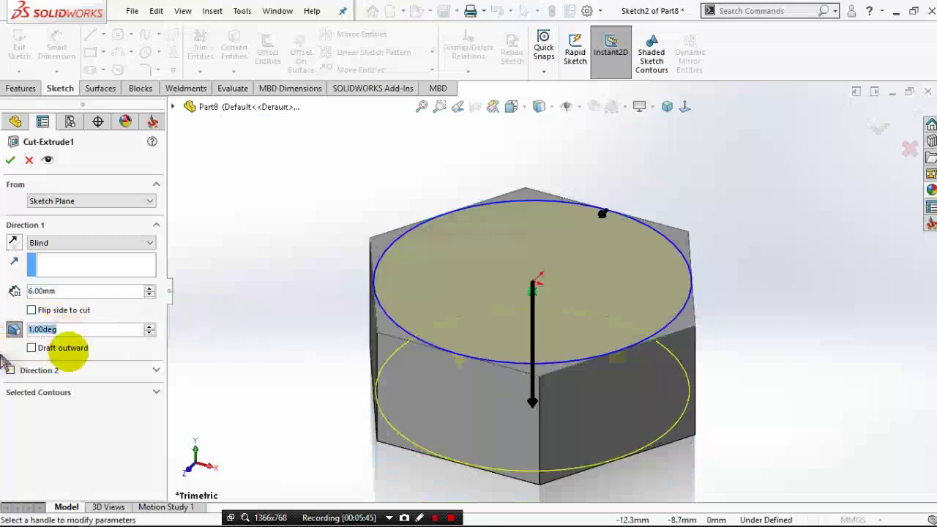
mouse_move(315, 335)
middle_mouse_down()
mouse_move(303, 344)
mouse_move(299, 381)
middle_mouse_up()
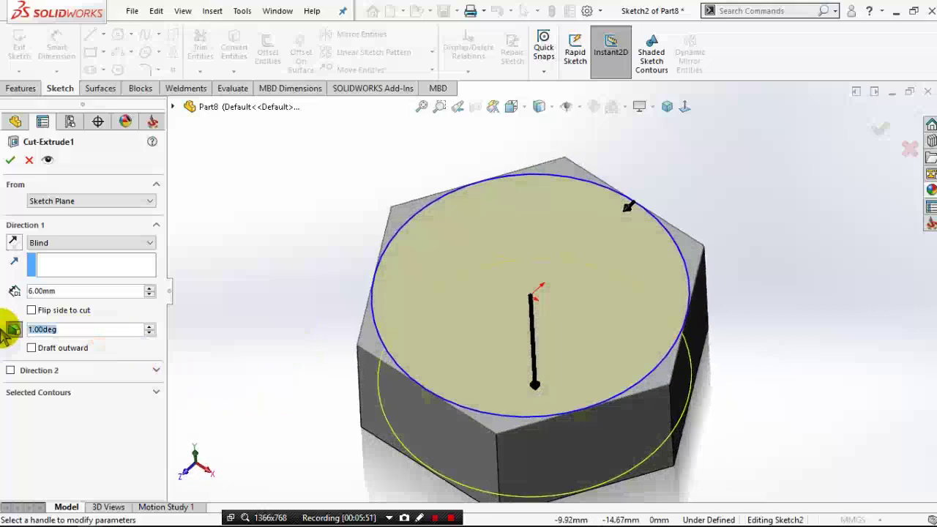
type("45")
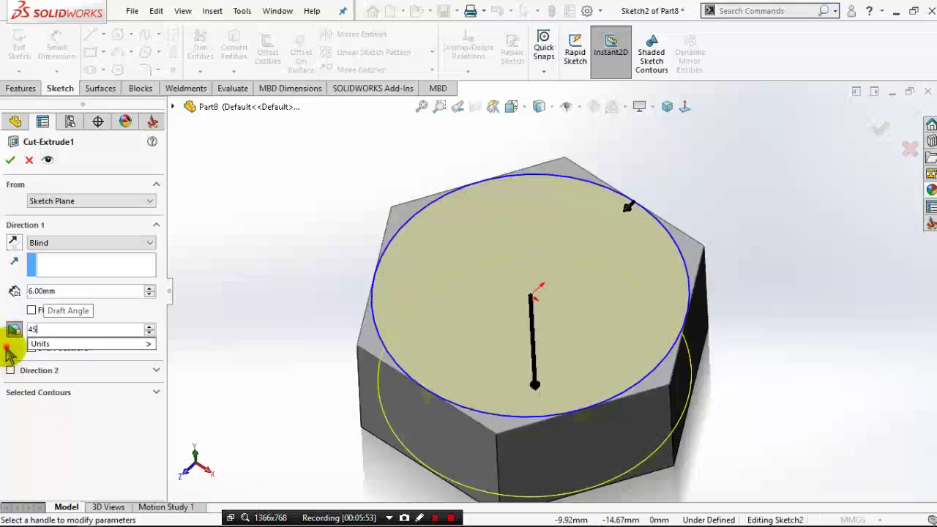
key("Return")
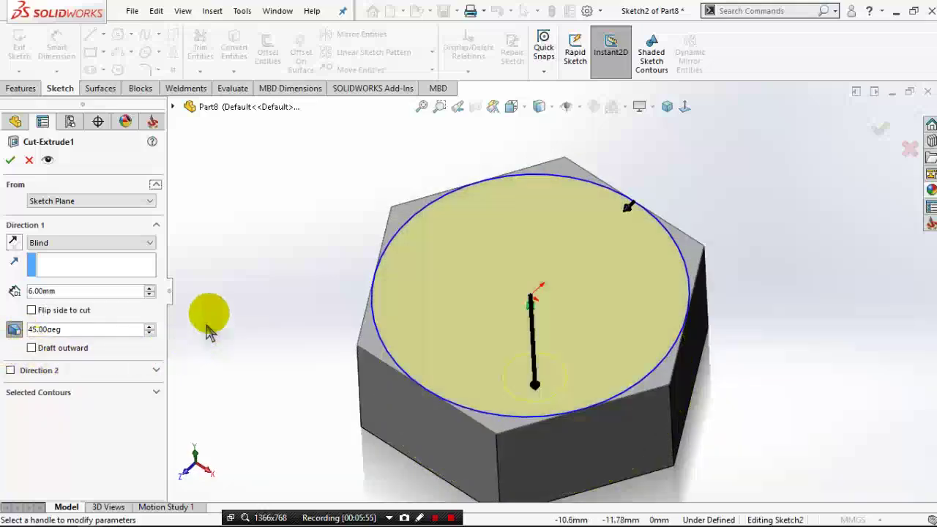
mouse_move(226, 247)
middle_mouse_down()
mouse_move(235, 201)
mouse_move(237, 220)
middle_mouse_up()
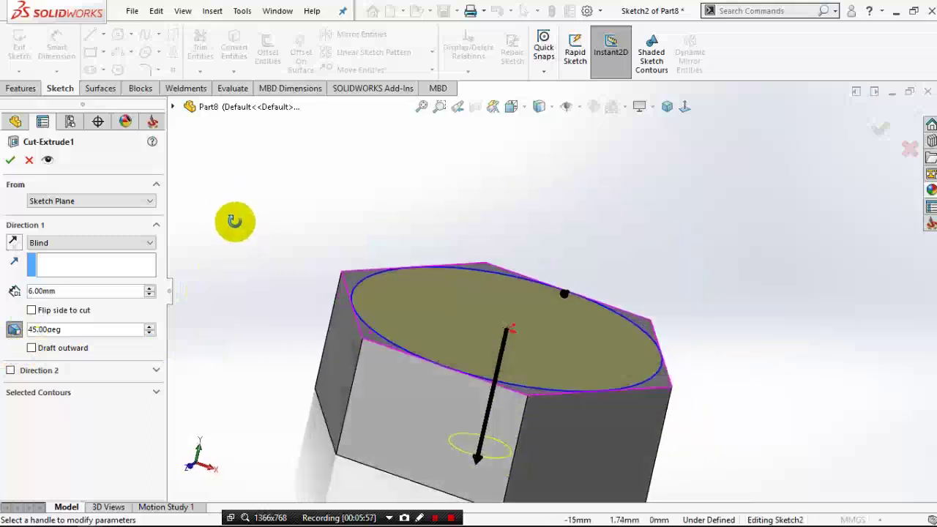
mouse_move(324, 330)
middle_mouse_down()
mouse_move(502, 397)
mouse_move(512, 377)
middle_mouse_up()
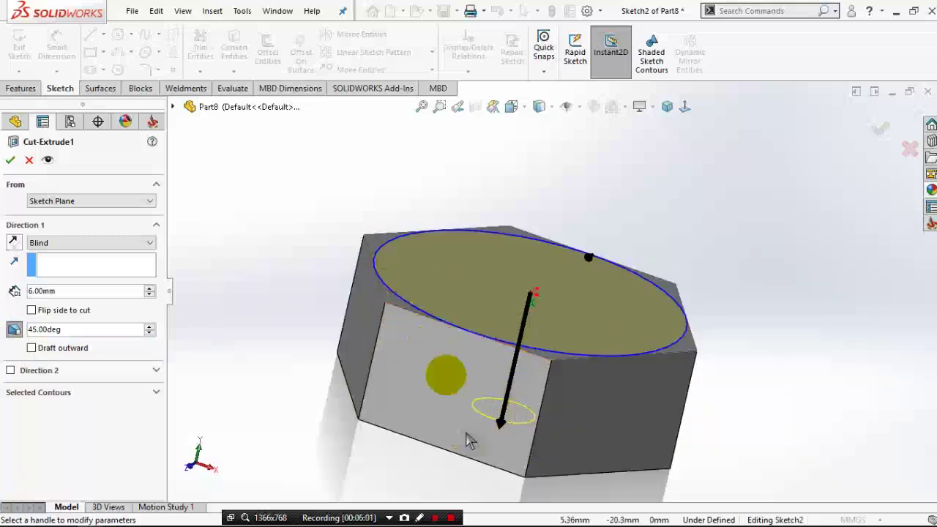
Step: Check the drafted cut in Detailed Preview, accept it, and select Cut-Extrude1 again
left_click(47, 160)
mouse_move(335, 307)
middle_mouse_down()
mouse_move(322, 415)
mouse_move(305, 296)
mouse_move(293, 359)
mouse_move(429, 398)
middle_mouse_up()
left_click(11, 160)
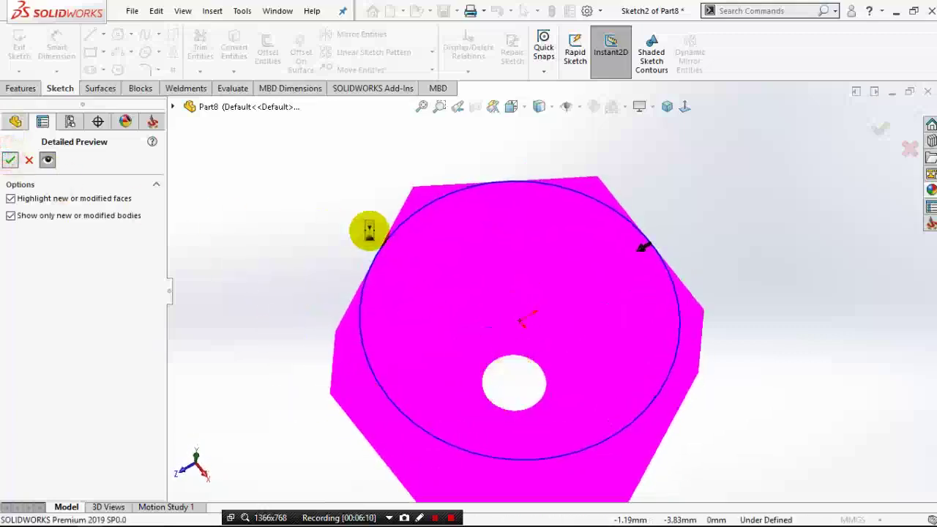
left_click(372, 238)
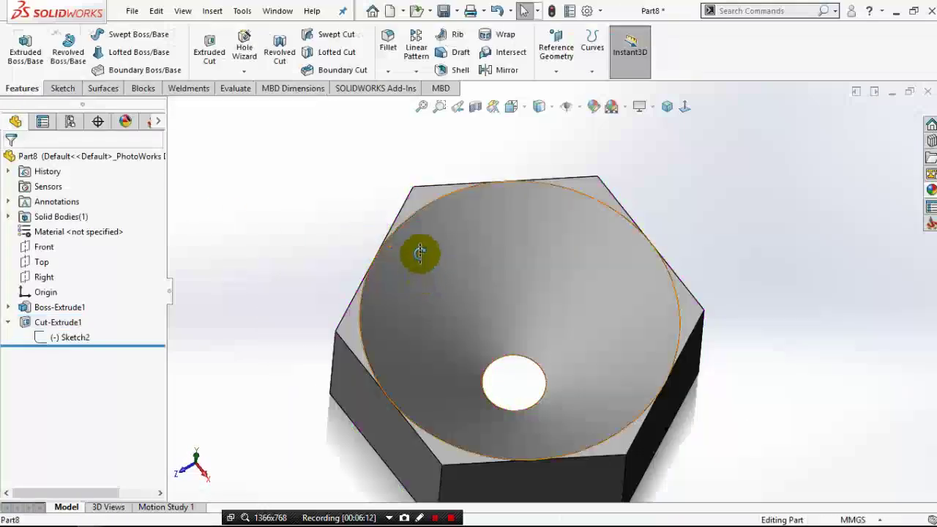
mouse_move(418, 251)
middle_mouse_down()
mouse_move(408, 234)
mouse_move(409, 290)
middle_mouse_up()
left_click(46, 321)
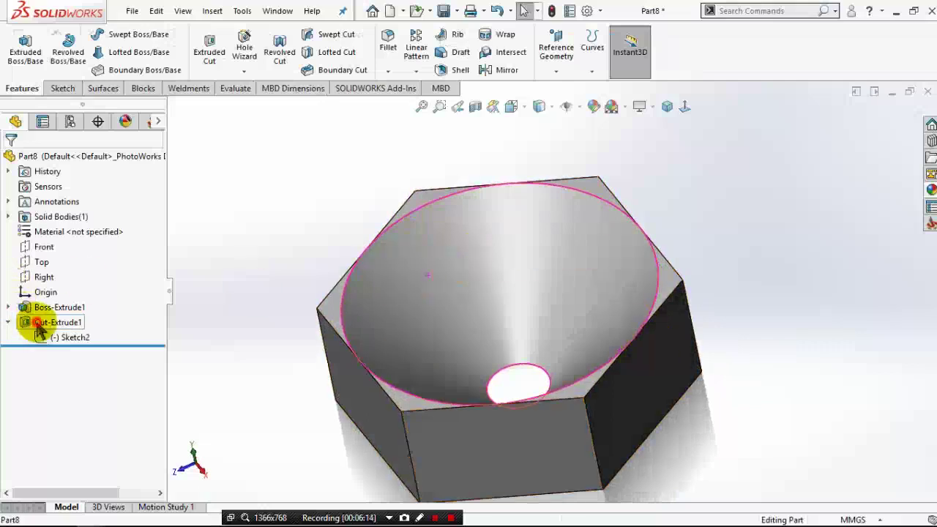
Step: Turn on Draft outward for the 45° cut and preview the upside-down cone with all bodies kept
left_click(58, 279)
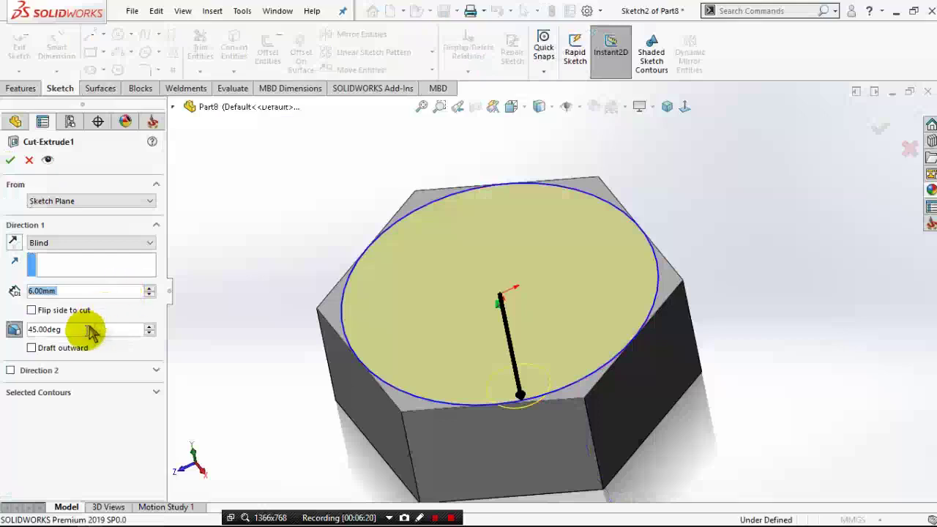
left_click(31, 348)
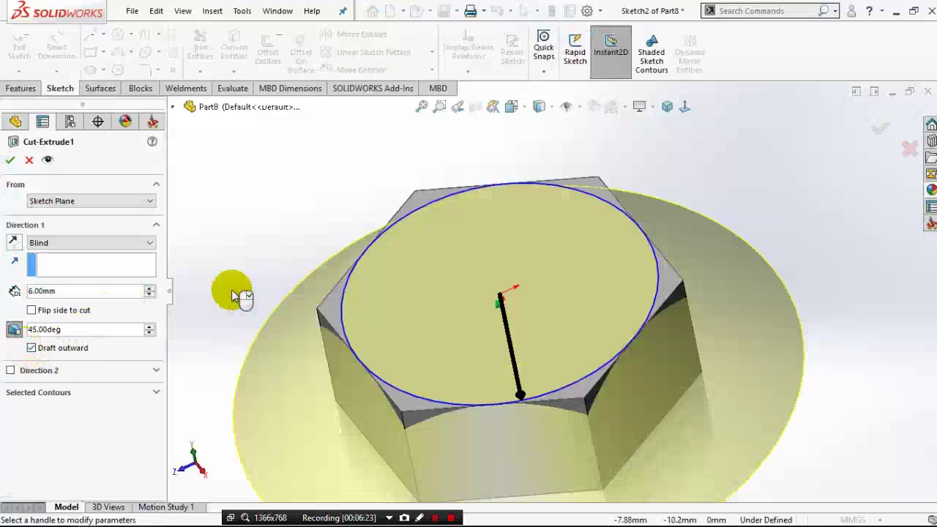
mouse_move(245, 263)
middle_mouse_down()
mouse_move(285, 188)
mouse_move(261, 249)
middle_mouse_up()
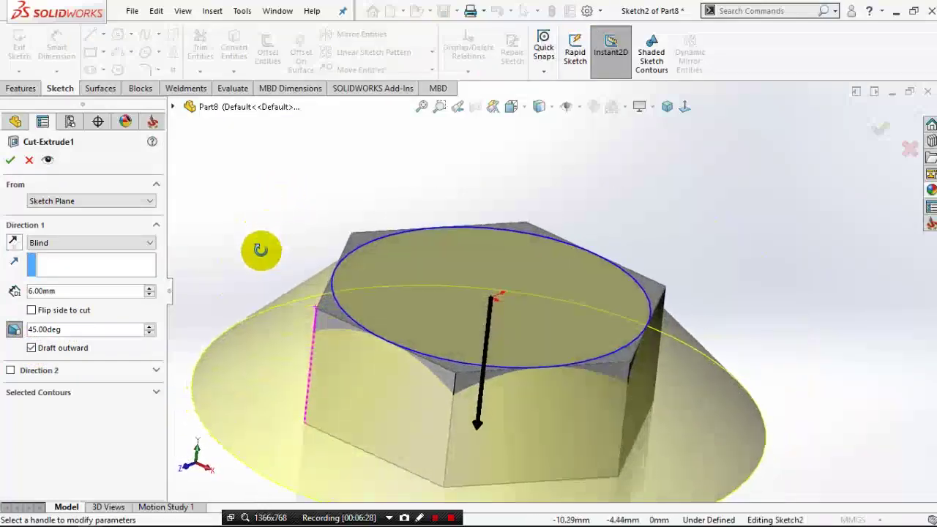
left_click(48, 160)
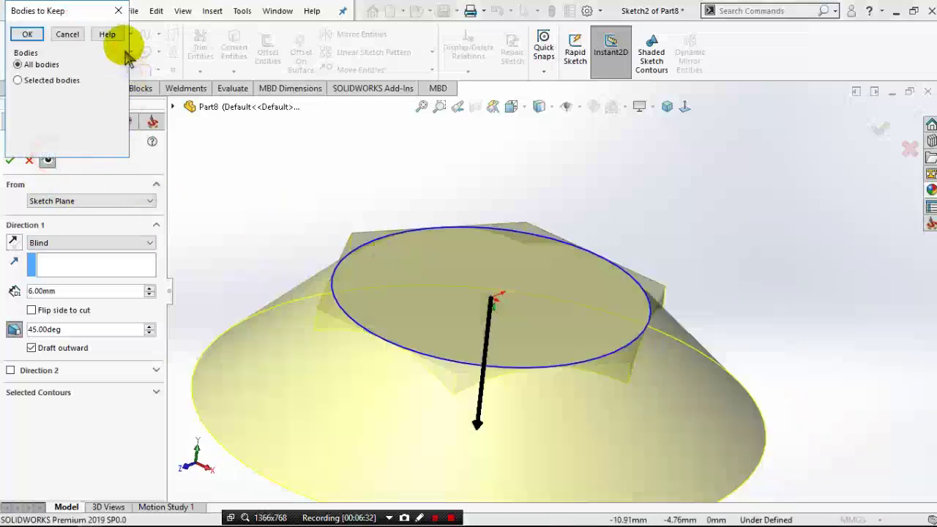
left_click(119, 18)
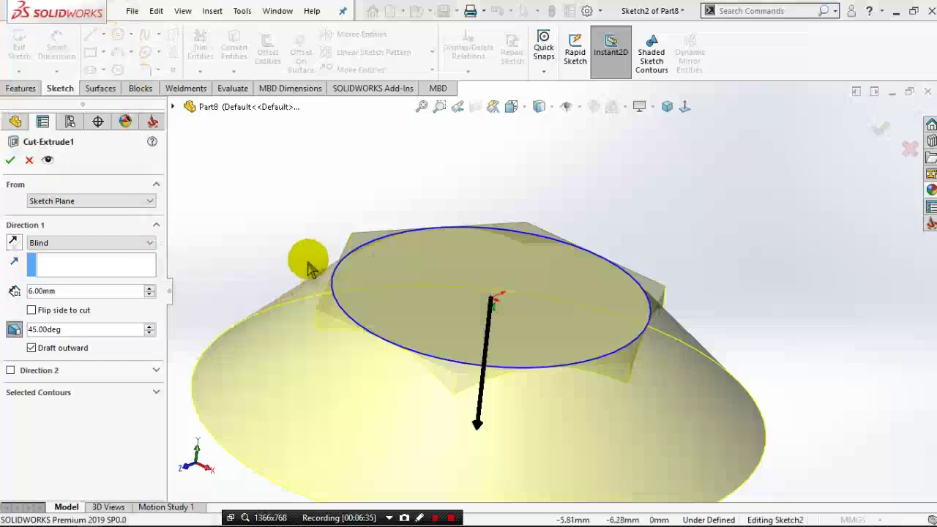
middle_click_drag(307, 262, 311, 242)
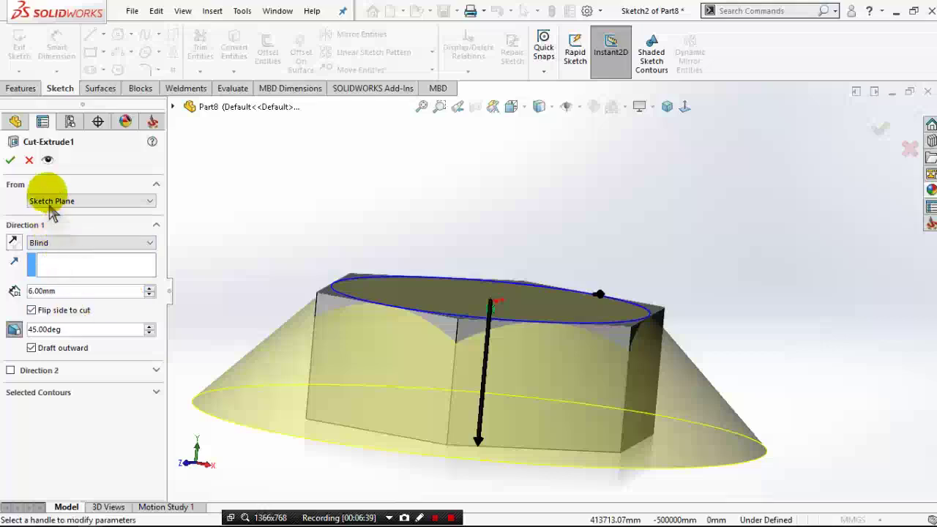
left_click(47, 160)
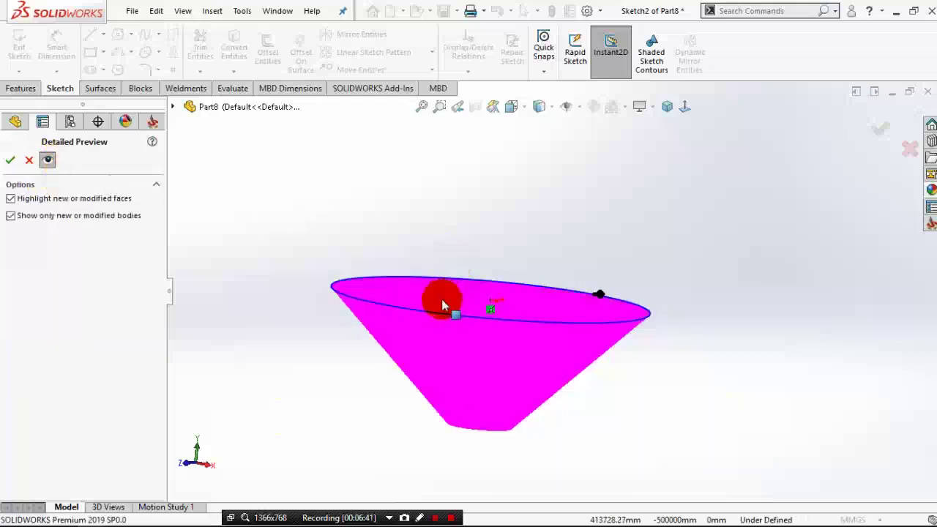
mouse_move(440, 293)
middle_mouse_down()
mouse_move(433, 320)
mouse_move(448, 385)
mouse_move(446, 346)
mouse_move(413, 287)
mouse_move(440, 339)
mouse_move(502, 360)
middle_mouse_up()
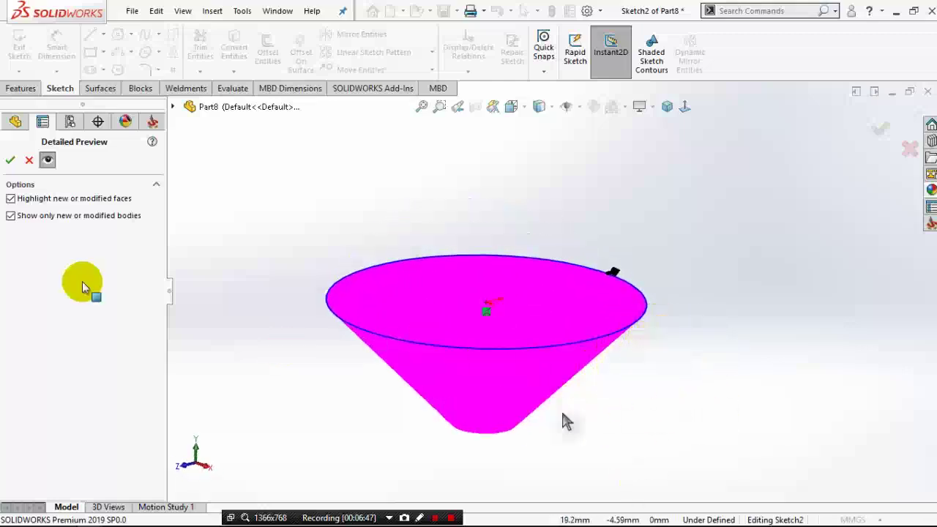
left_click(46, 162)
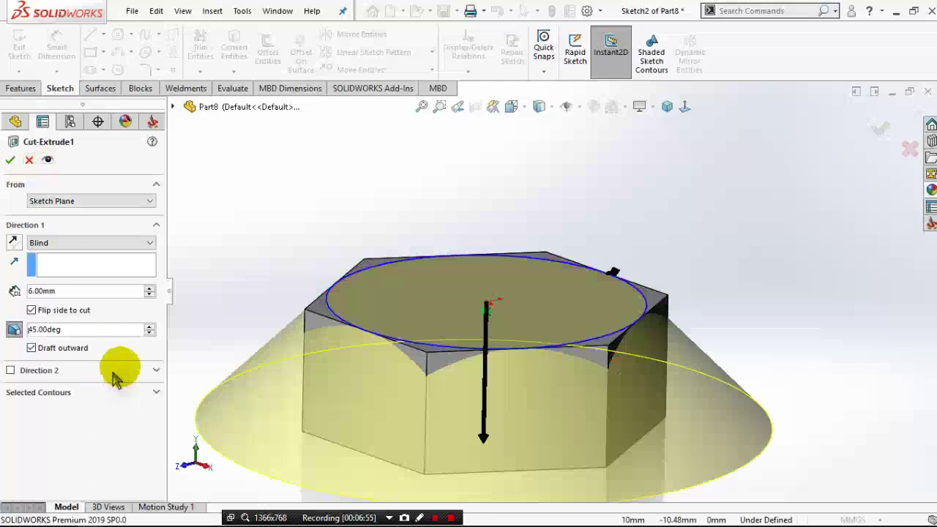
Step: Add a Blind 6 mm Direction 2, apply the cut, and show the inverted cone in isometric view
left_click(10, 370)
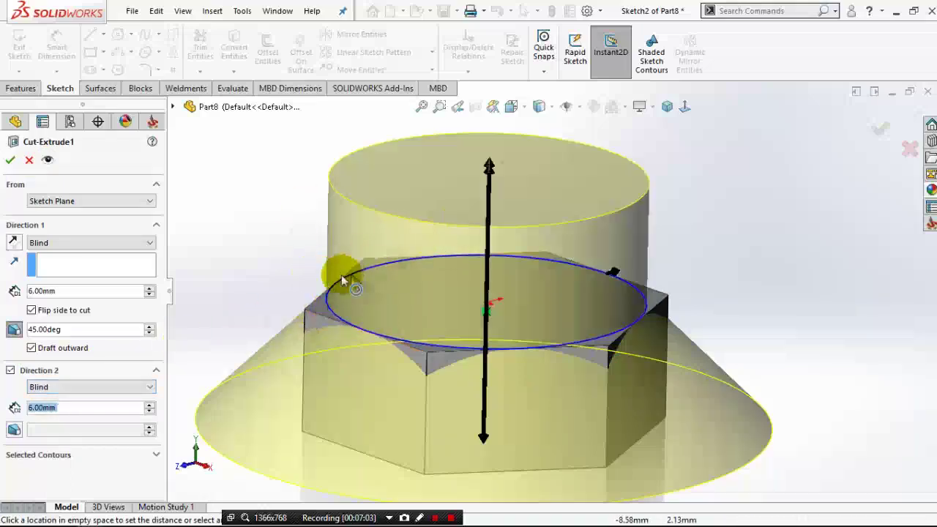
middle_click_drag(404, 325, 8, 292)
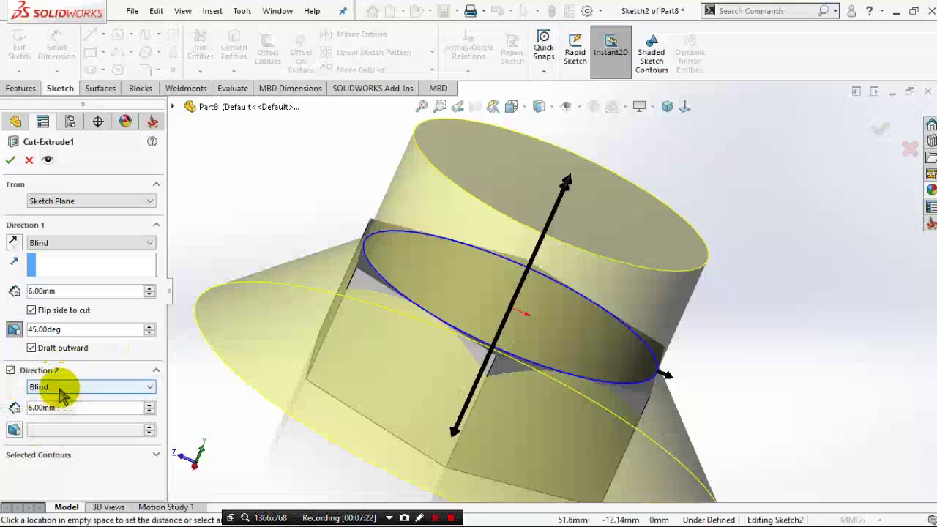
left_click(9, 163)
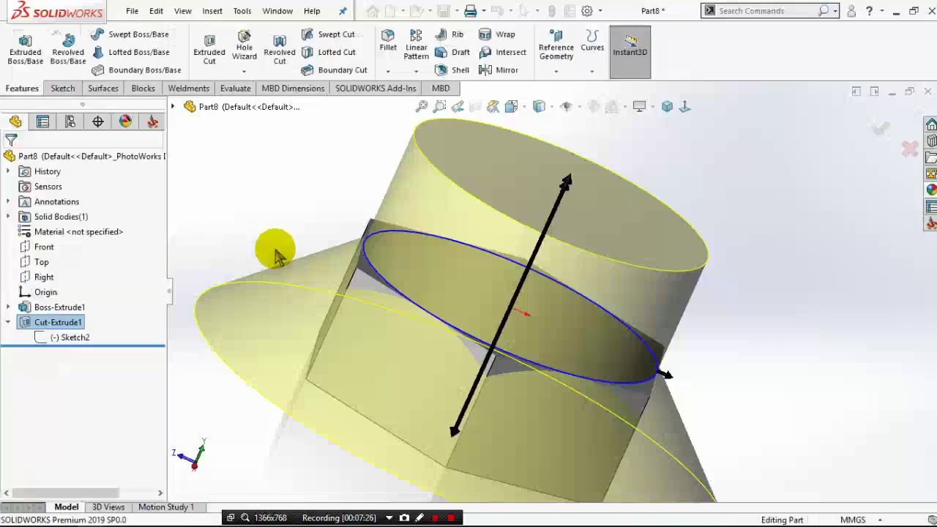
left_click(668, 106)
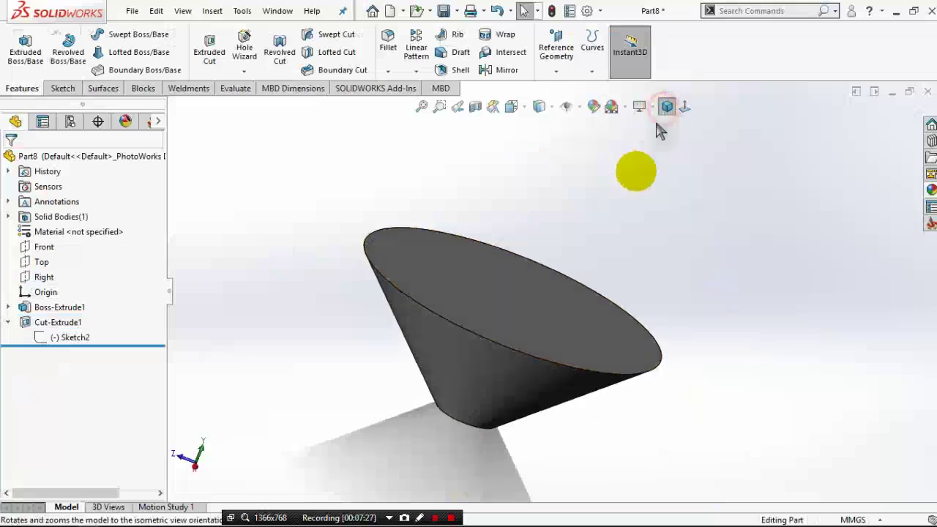
scroll(577, 221, "down", 1)
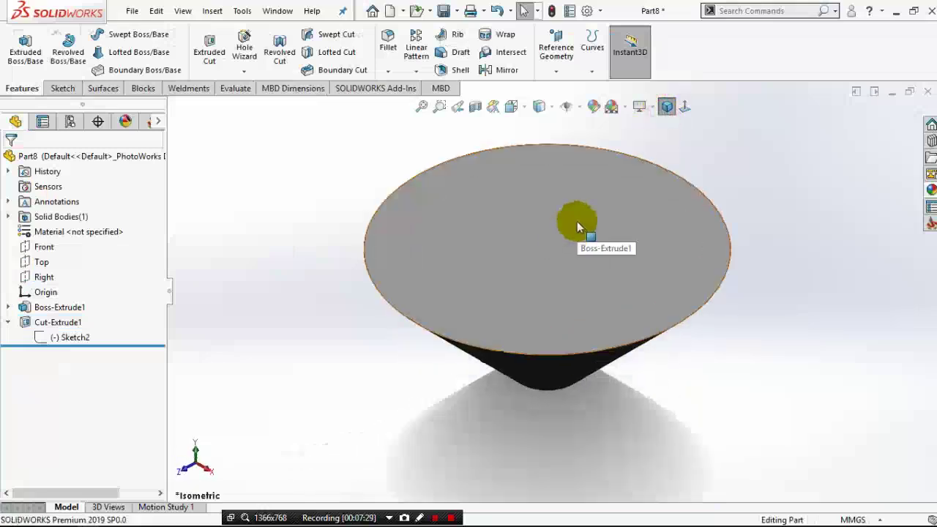